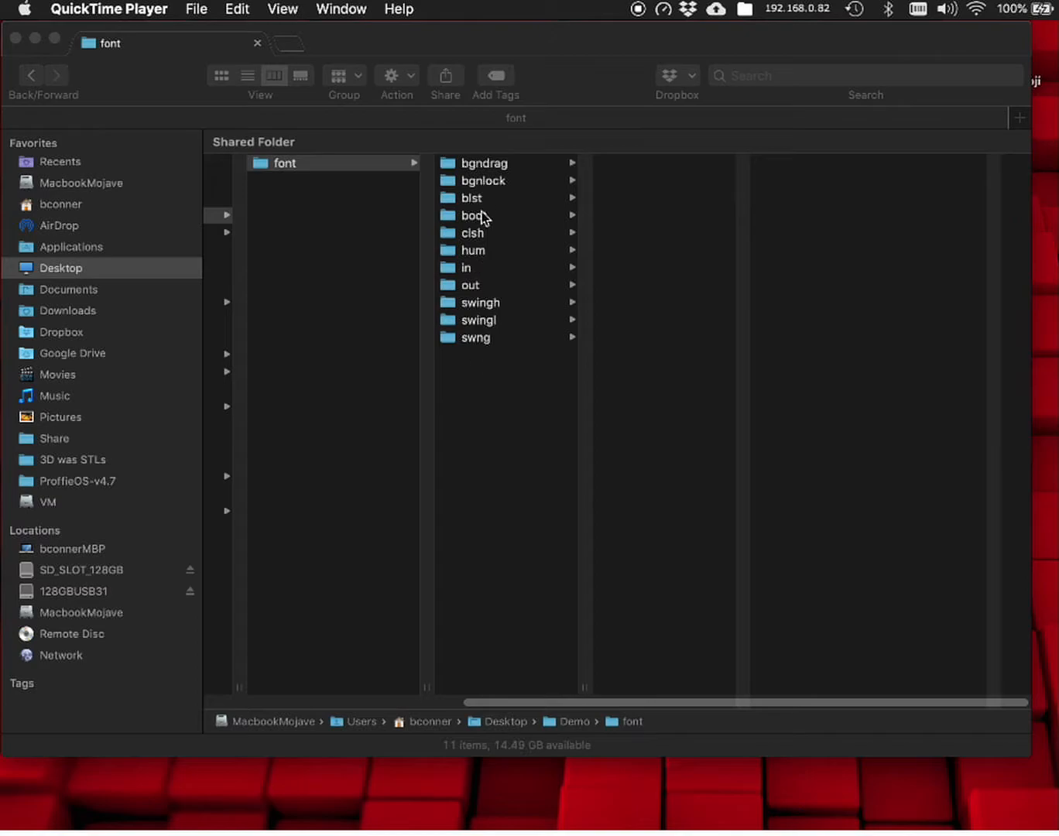
# Move bgndrag1.wav out of the bgndrag subfolder into the parent font folder.
pyautogui.click(496, 168)
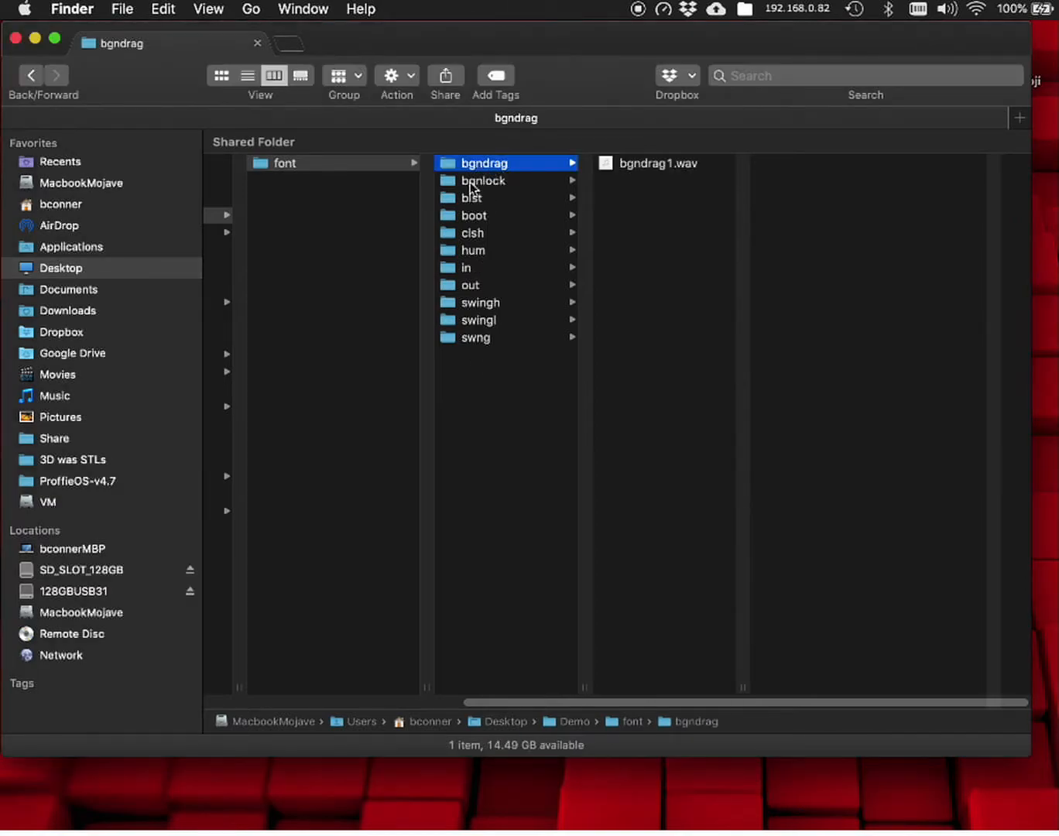
pyautogui.click(515, 182)
pyautogui.click(529, 168)
pyautogui.moveTo(585, 685); pyautogui.dragTo(632, 681)
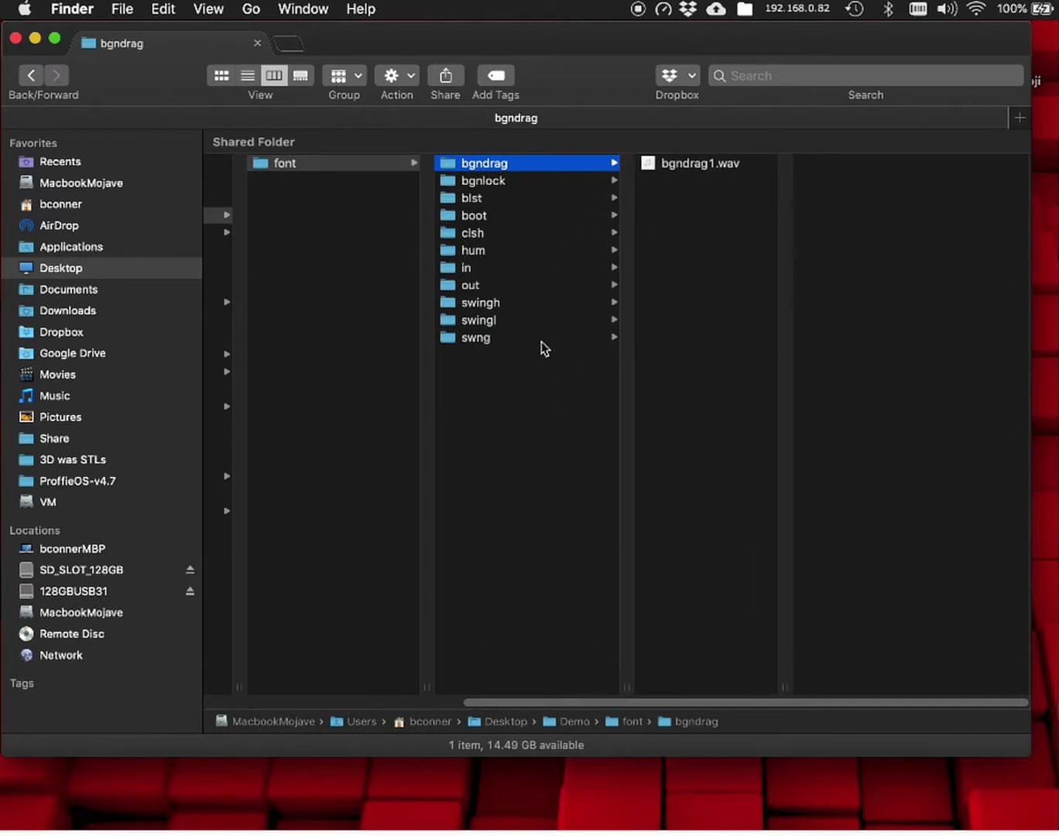
pyautogui.moveTo(649, 167); pyautogui.dragTo(693, 210)
pyautogui.click(579, 179)
pyautogui.click(601, 166)
pyautogui.moveTo(655, 166); pyautogui.dragTo(568, 334)
# Move the WAV files from the bgnlock, blst and boot subfolders into the font folder.
pyautogui.click(562, 199)
pyautogui.moveTo(619, 173); pyautogui.dragTo(534, 421)
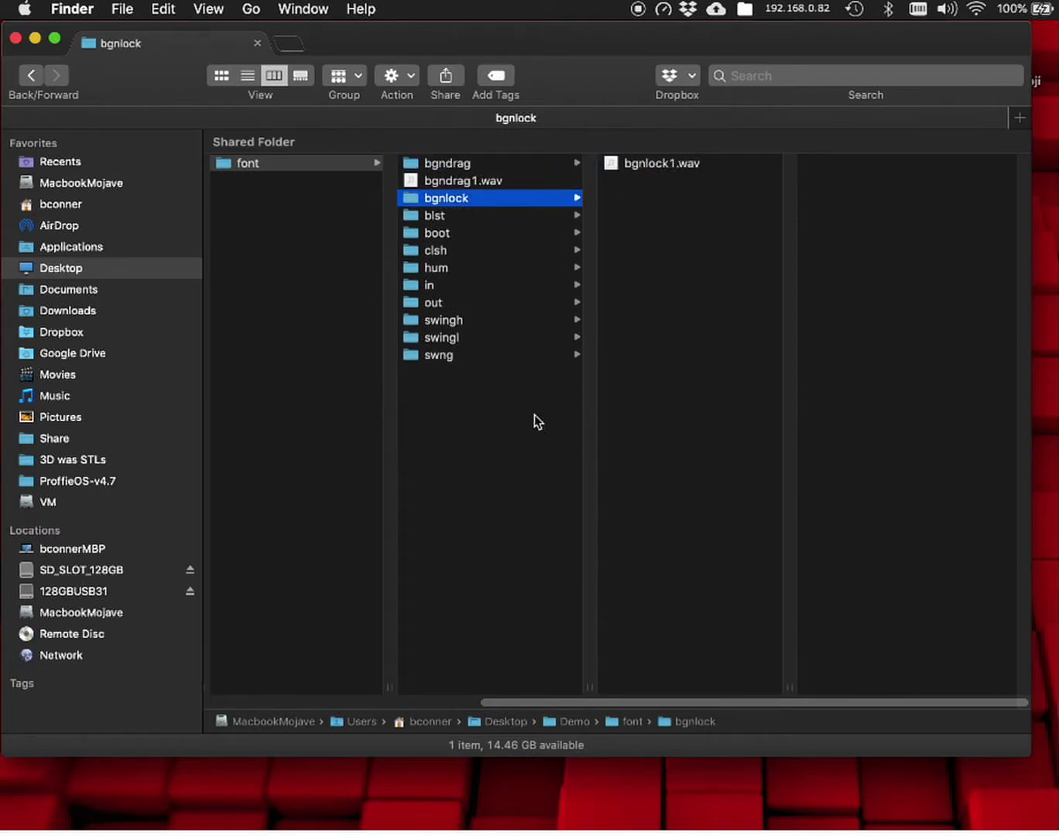
pyautogui.click(542, 235)
pyautogui.moveTo(609, 199); pyautogui.dragTo(536, 499)
pyautogui.click(533, 285)
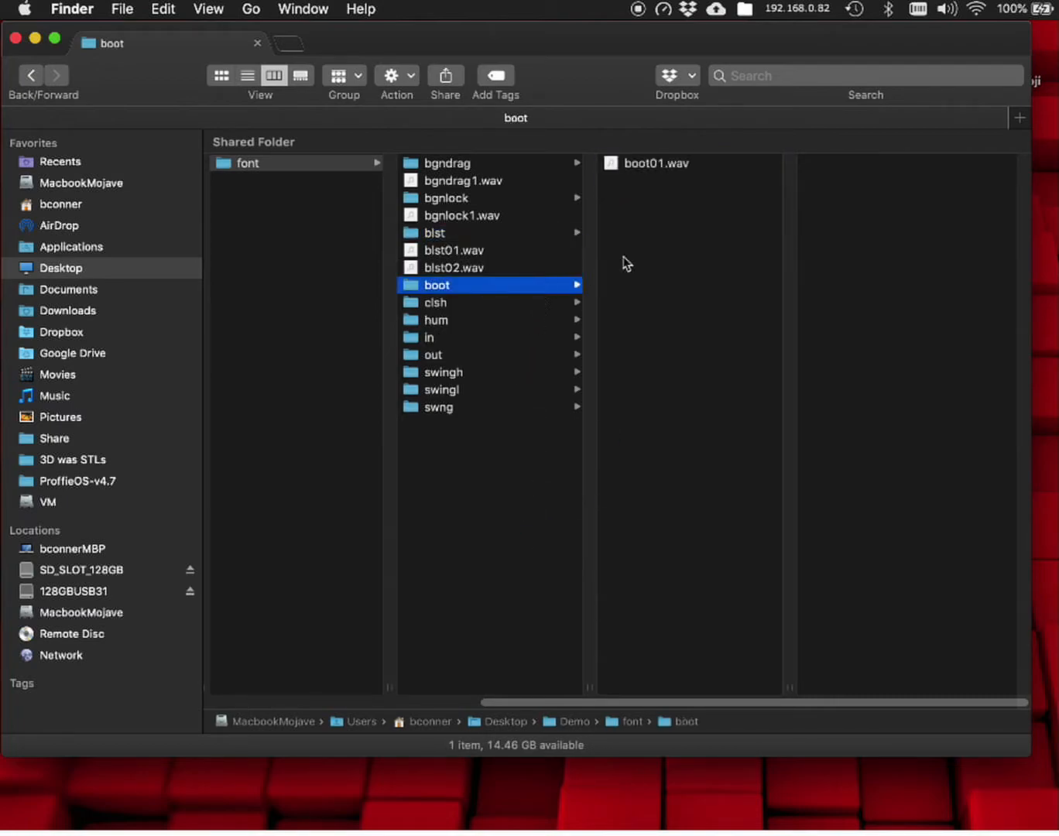
pyautogui.moveTo(611, 163); pyautogui.dragTo(526, 465)
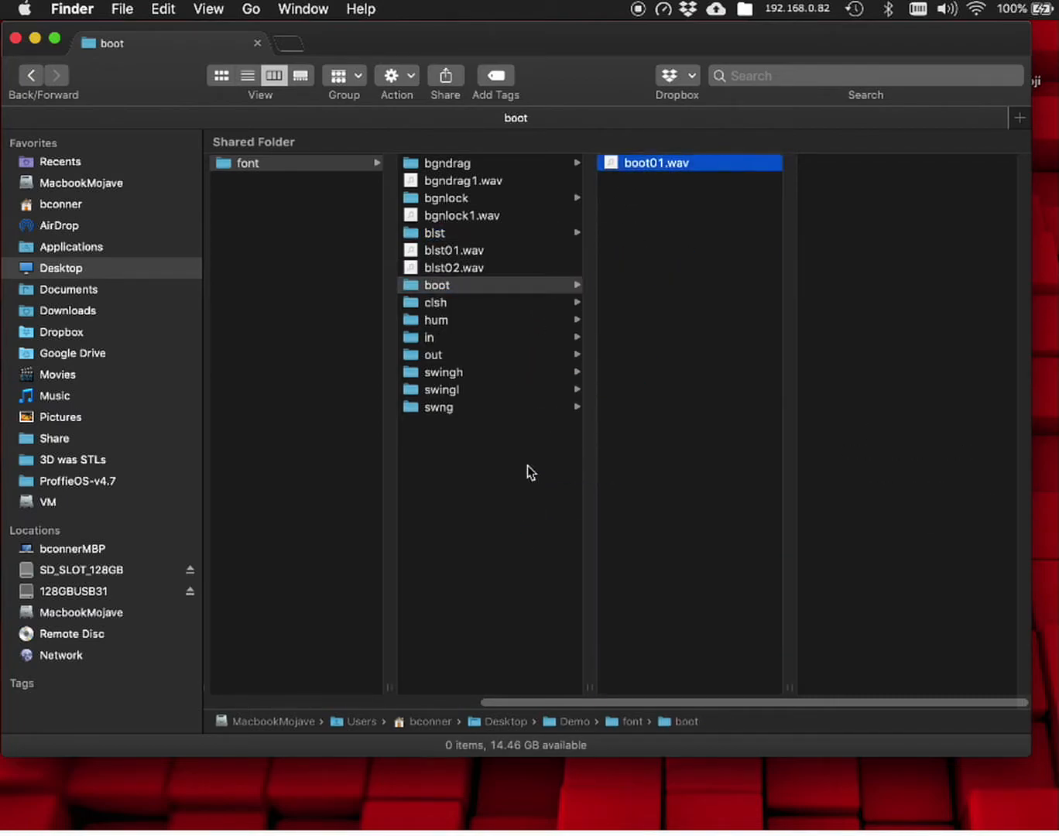
# Move the WAV files from the clsh, hum and in subfolders into the font folder.
pyautogui.click(505, 322)
pyautogui.moveTo(624, 205); pyautogui.dragTo(512, 497)
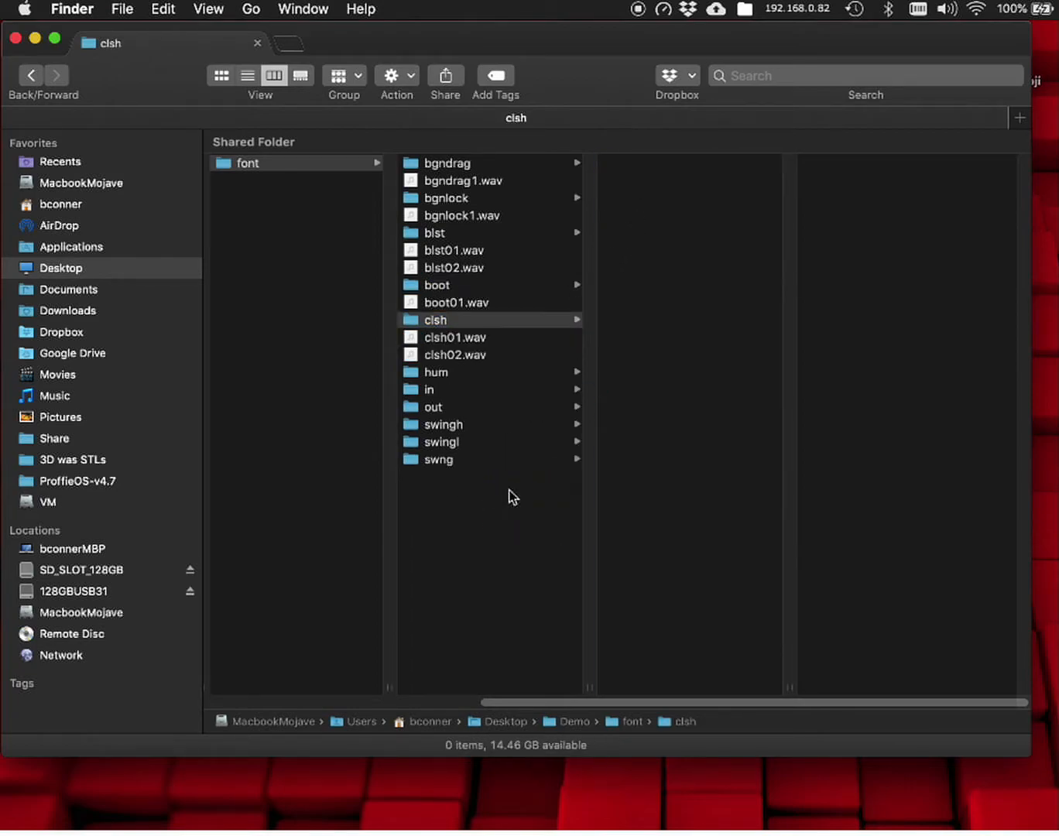
pyautogui.click(499, 373)
pyautogui.moveTo(610, 163); pyautogui.dragTo(568, 523)
pyautogui.click(516, 407)
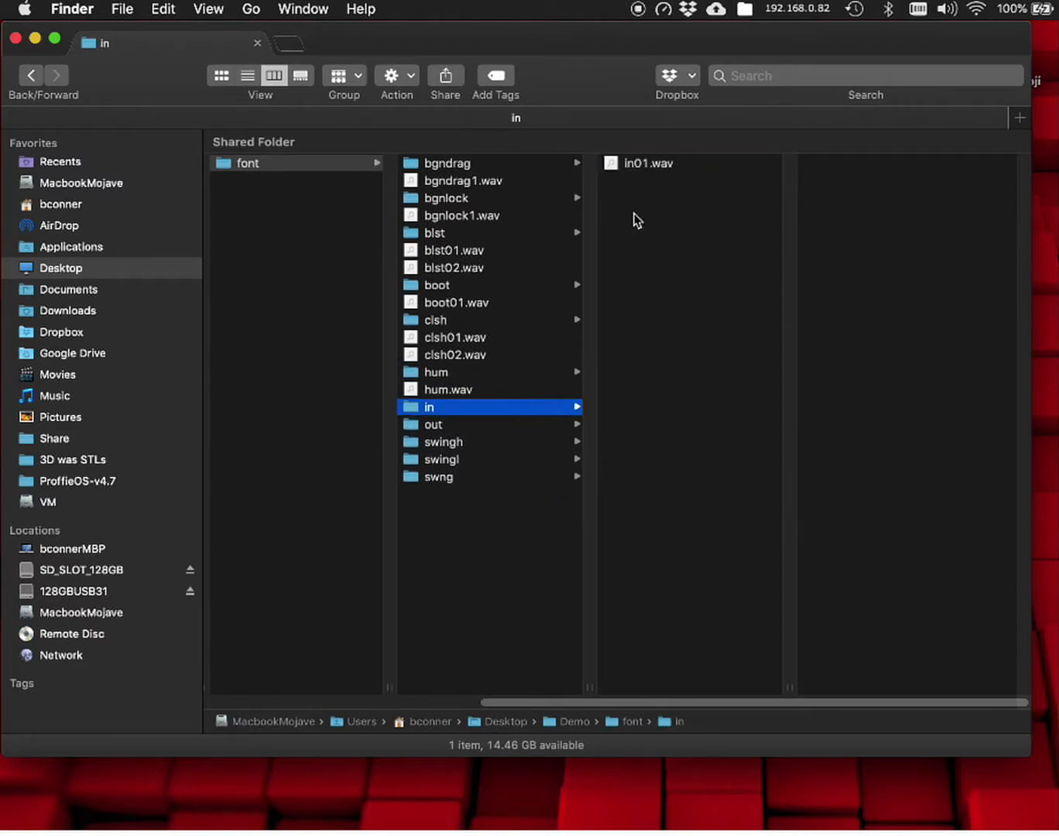
pyautogui.moveTo(620, 168); pyautogui.dragTo(518, 553)
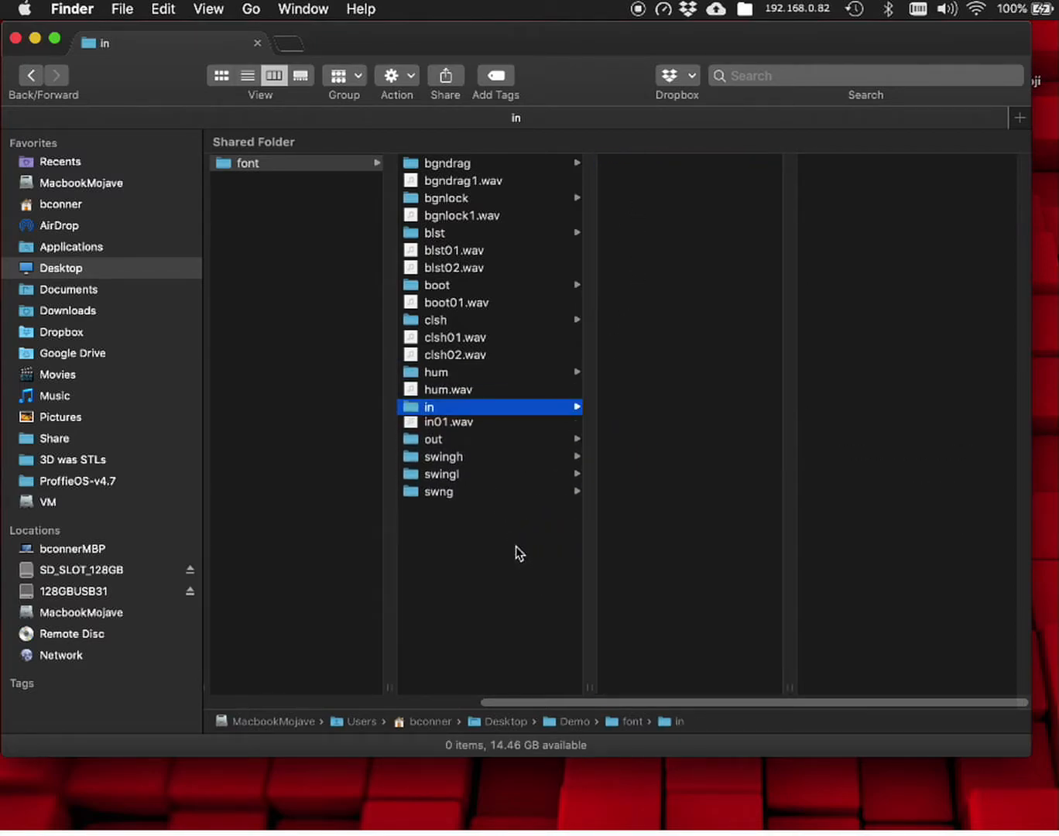
# Move the WAV files from the out, swingh, swingl and swng subfolders into the font folder.
pyautogui.click(510, 445)
pyautogui.moveTo(621, 165); pyautogui.dragTo(527, 569)
pyautogui.click(523, 479)
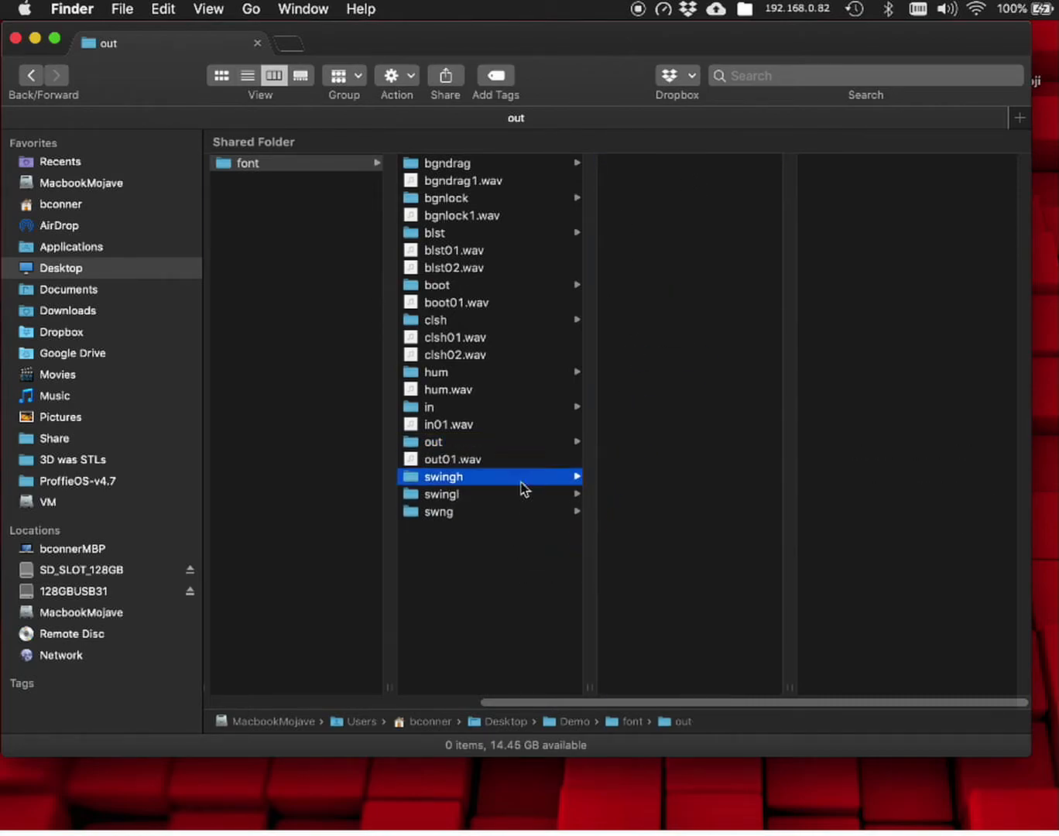
pyautogui.moveTo(653, 221); pyautogui.dragTo(512, 544)
pyautogui.click(515, 547)
pyautogui.moveTo(657, 248); pyautogui.dragTo(521, 609)
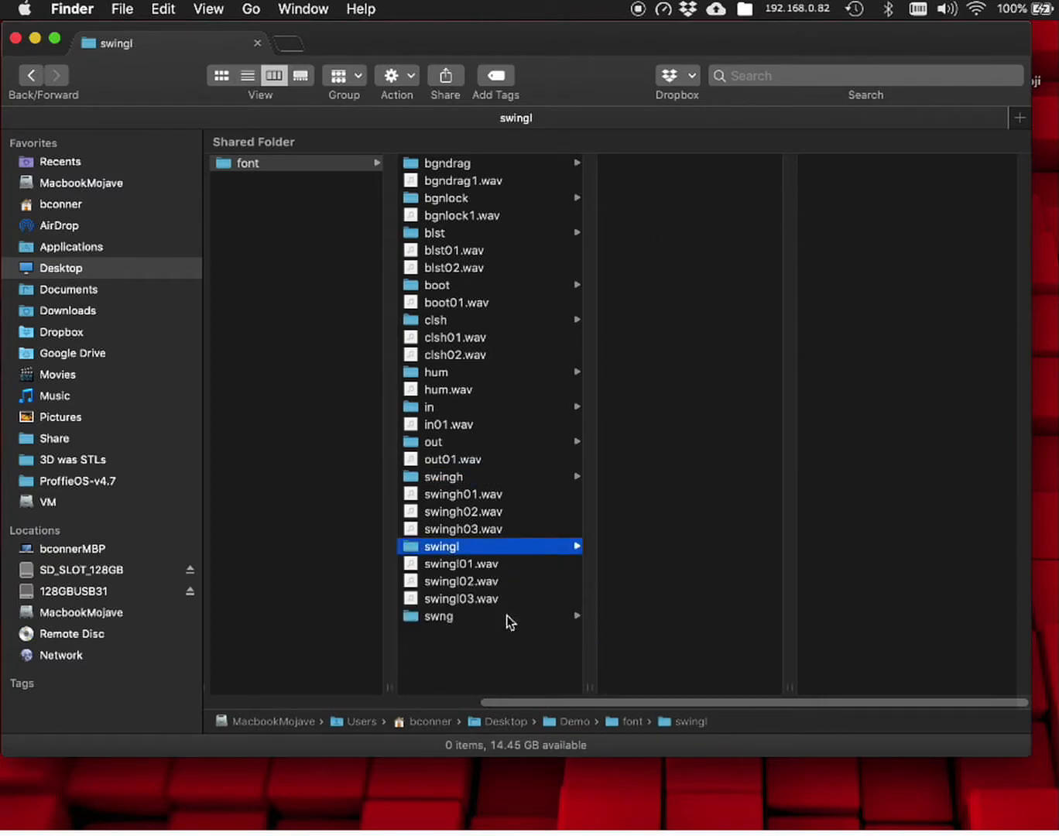
pyautogui.click(507, 617)
pyautogui.moveTo(647, 264); pyautogui.dragTo(501, 262)
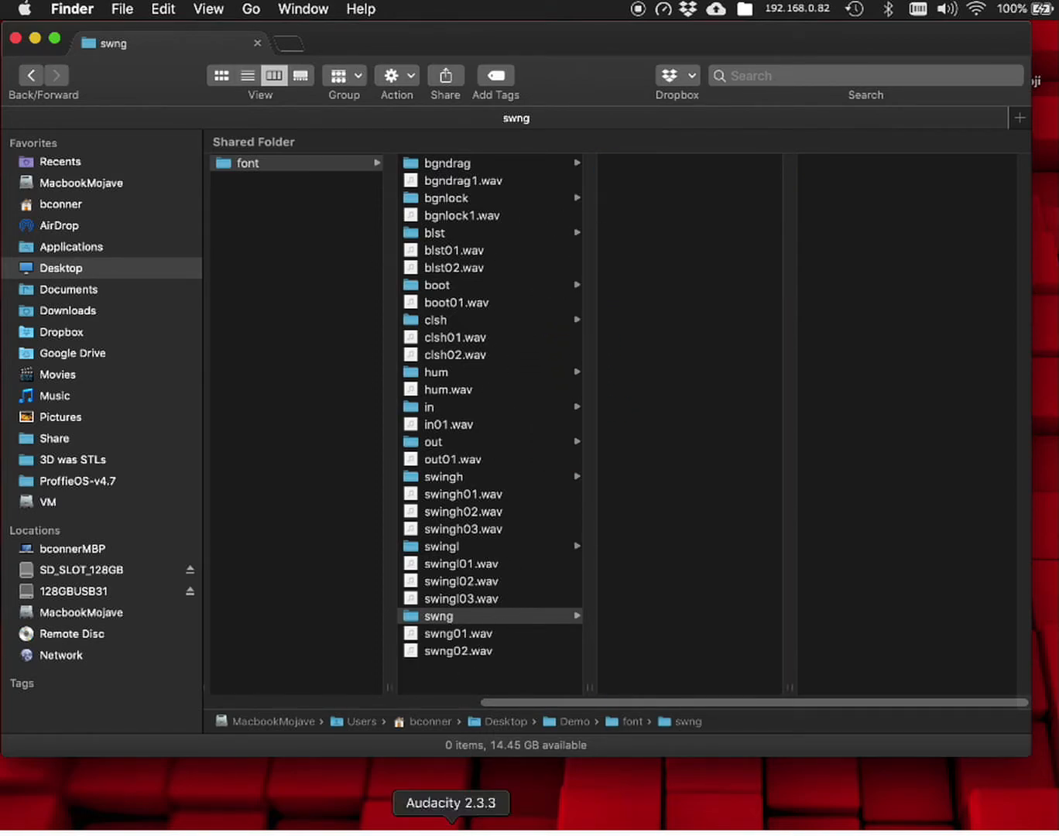
# Switch to Audacity, open a new empty project window and place it below the font folder's file list.
pyautogui.click(464, 797)
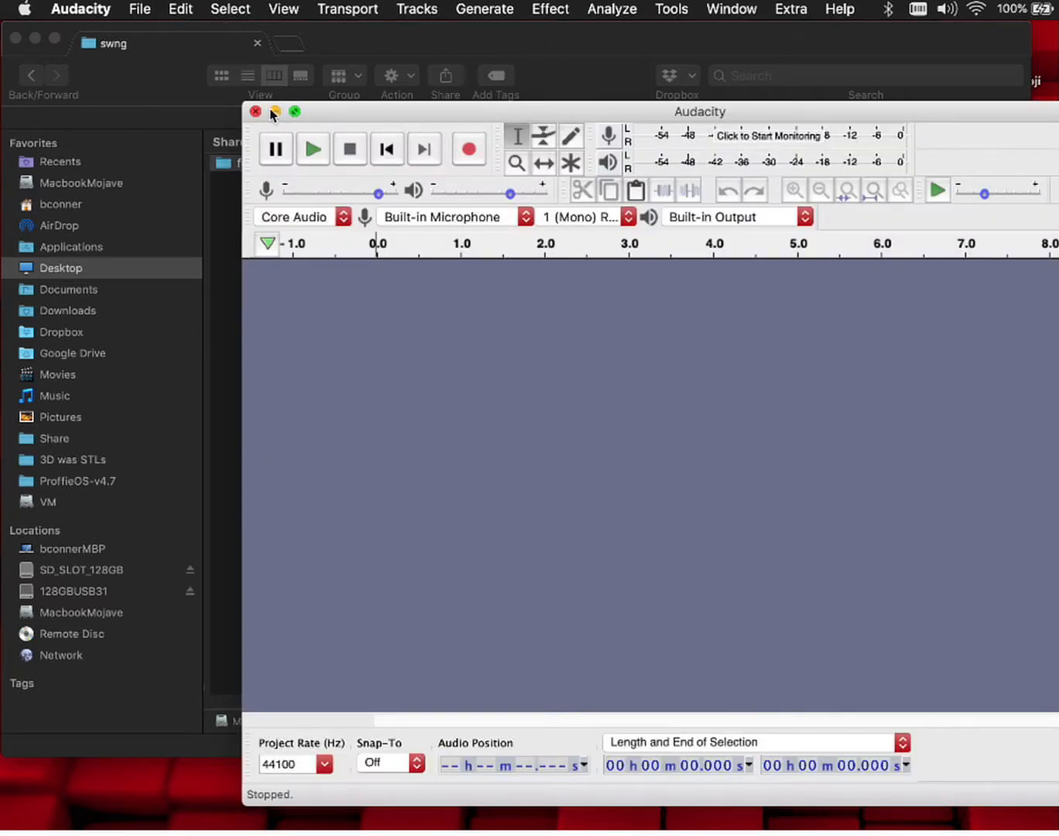
pyautogui.moveTo(393, 110); pyautogui.dragTo(267, 95)
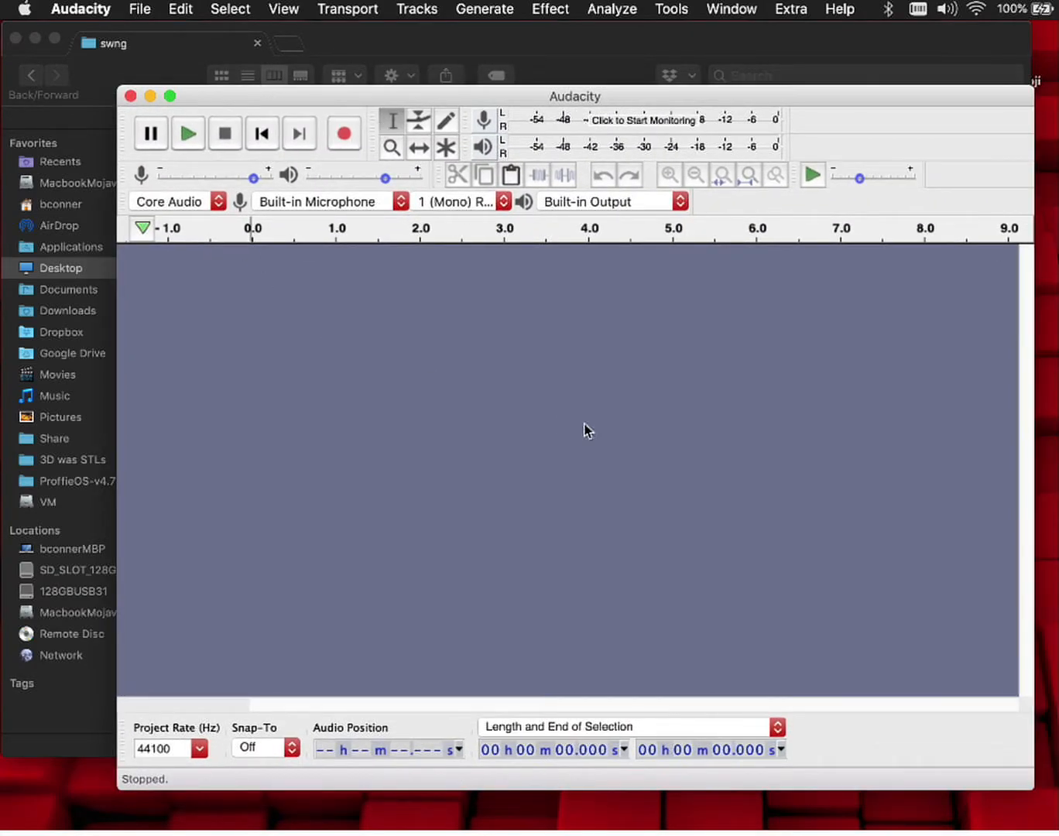
pyautogui.click(131, 96)
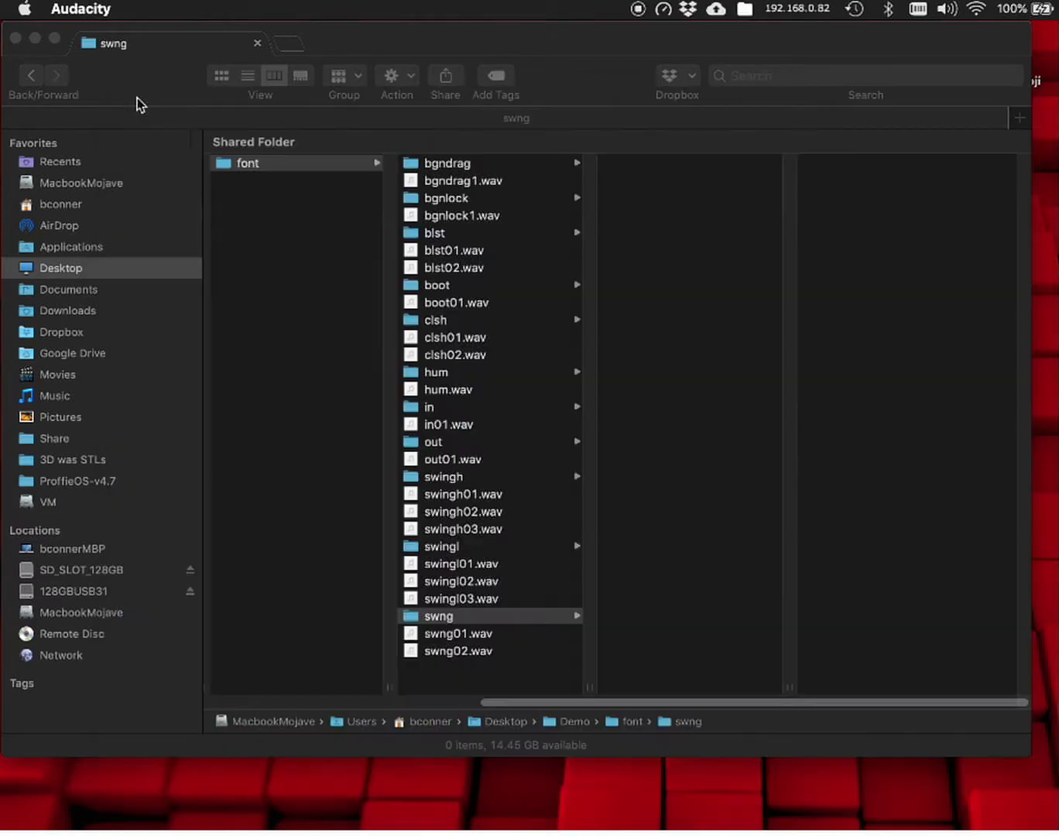
pyautogui.click(140, 9)
pyautogui.click(160, 37)
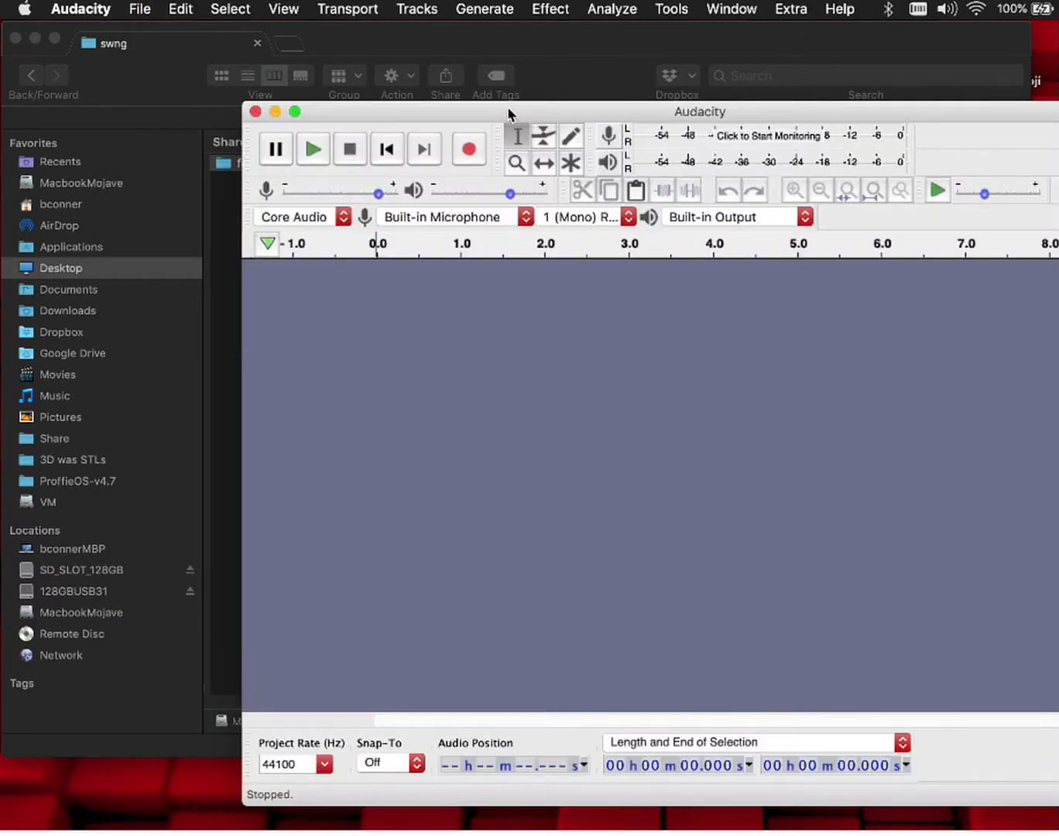
pyautogui.moveTo(507, 114); pyautogui.dragTo(419, 692)
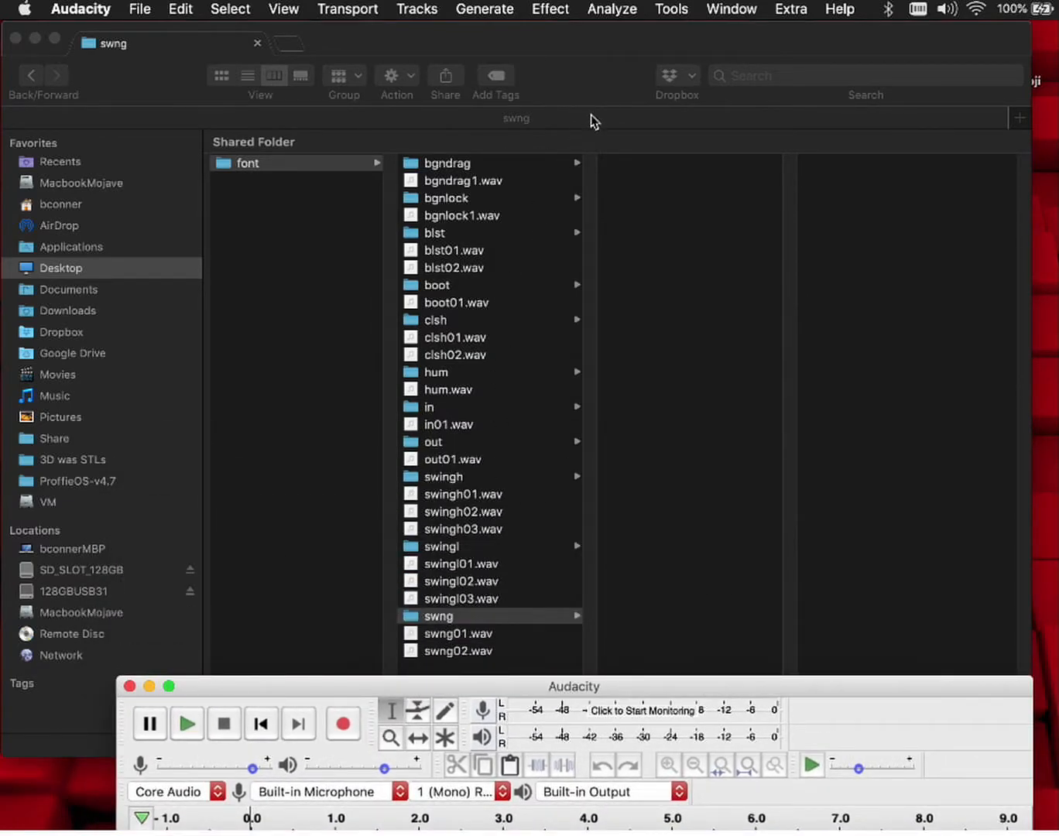
# Choose the default sample format in the Quality preferences, check the Import / Export preferences, and accept the settings.
pyautogui.click(109, 10)
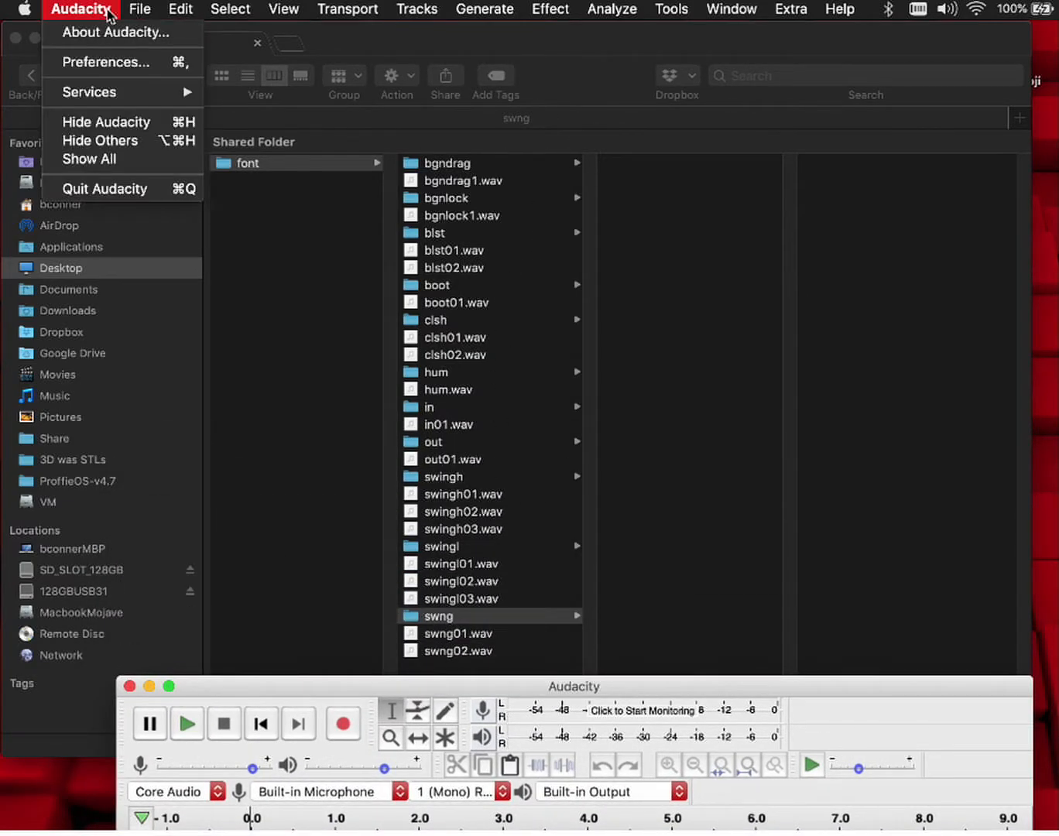
pyautogui.click(113, 64)
pyautogui.moveTo(397, 379); pyautogui.dragTo(383, 158)
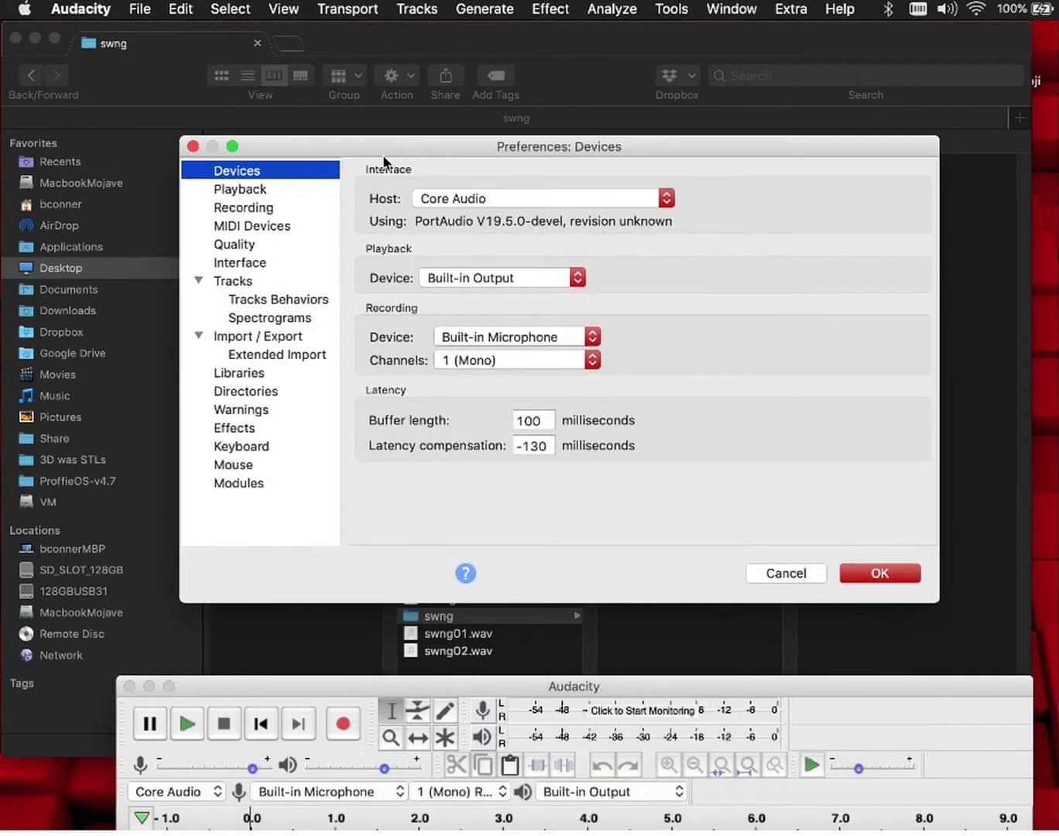
pyautogui.click(243, 247)
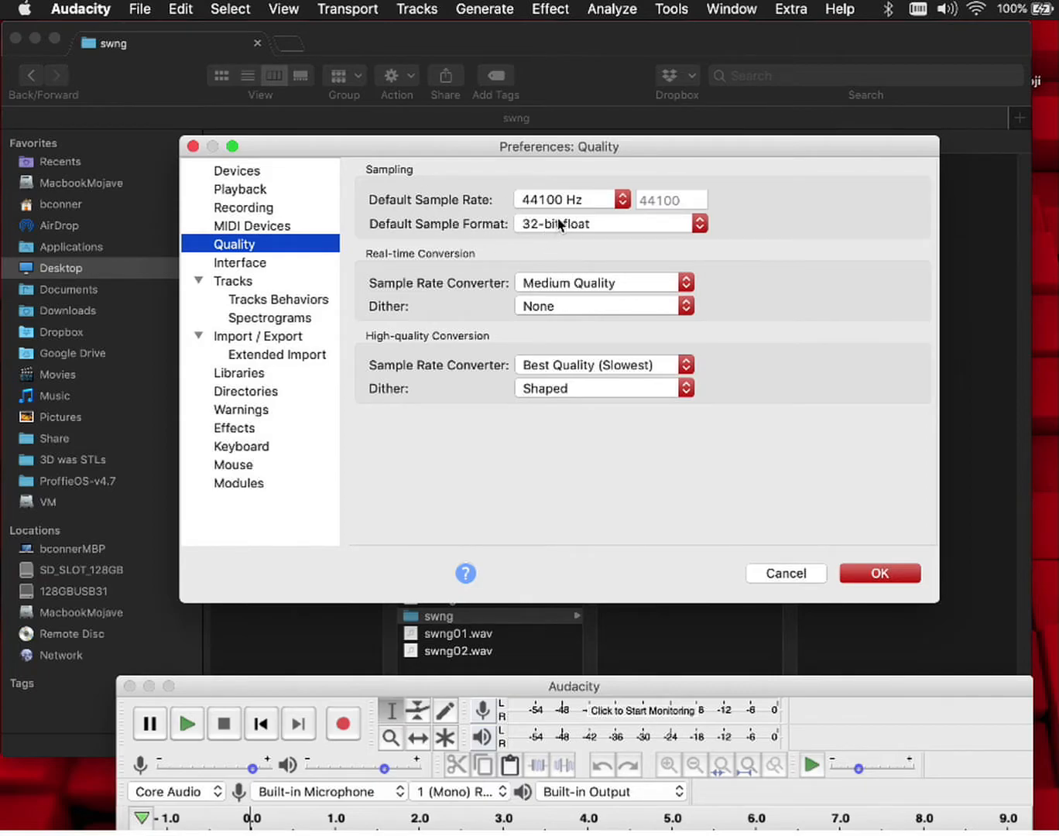
pyautogui.click(616, 223)
pyautogui.click(610, 190)
pyautogui.click(305, 340)
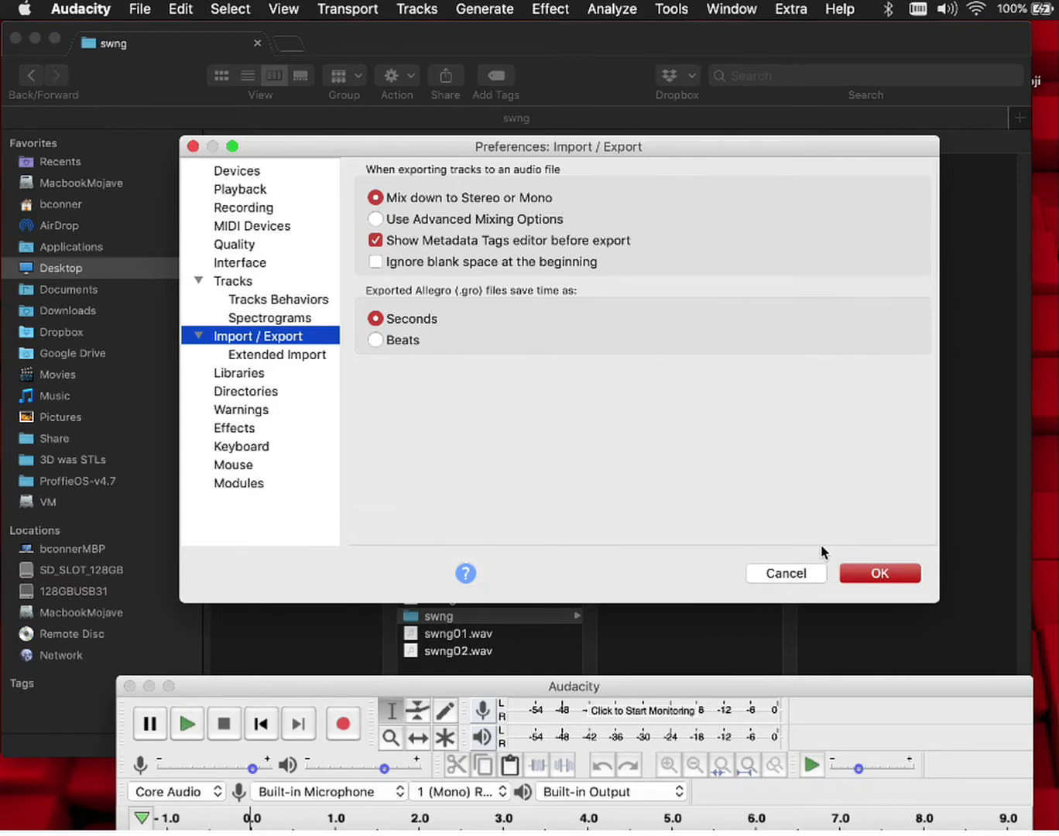
pyautogui.click(864, 573)
# Create a new macro named HighPassExample in the macro manager.
pyautogui.moveTo(723, 684); pyautogui.dragTo(702, 659)
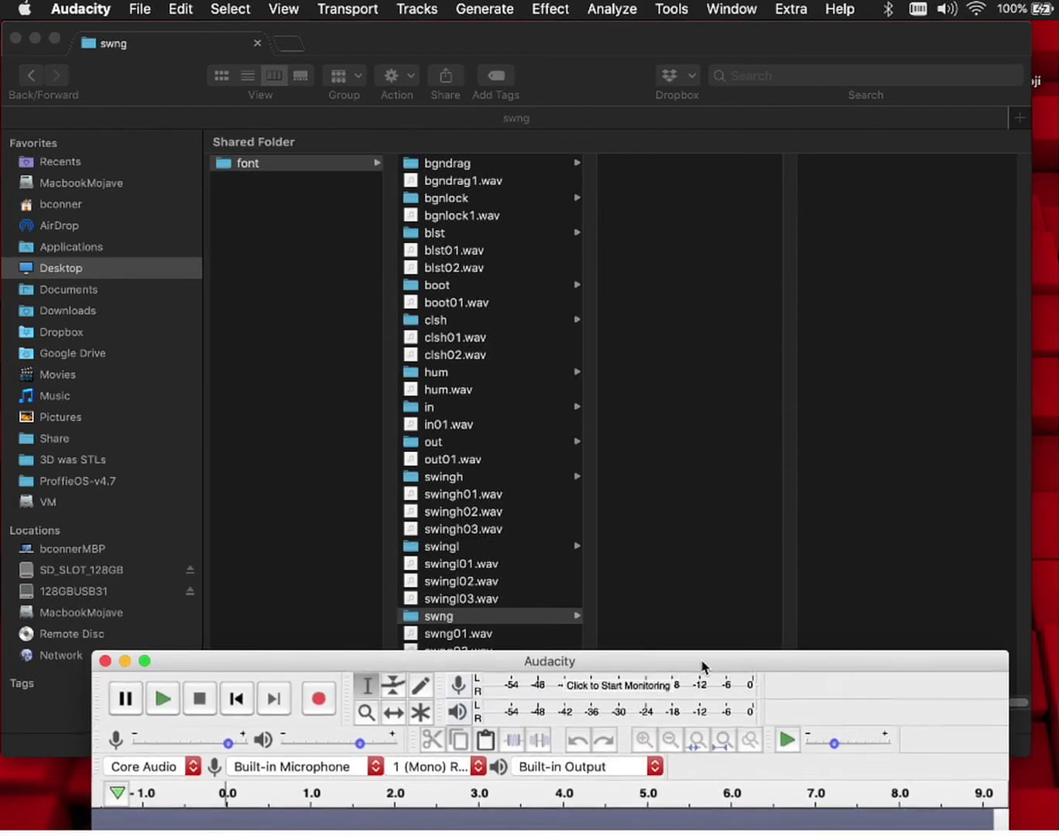
pyautogui.click(669, 11)
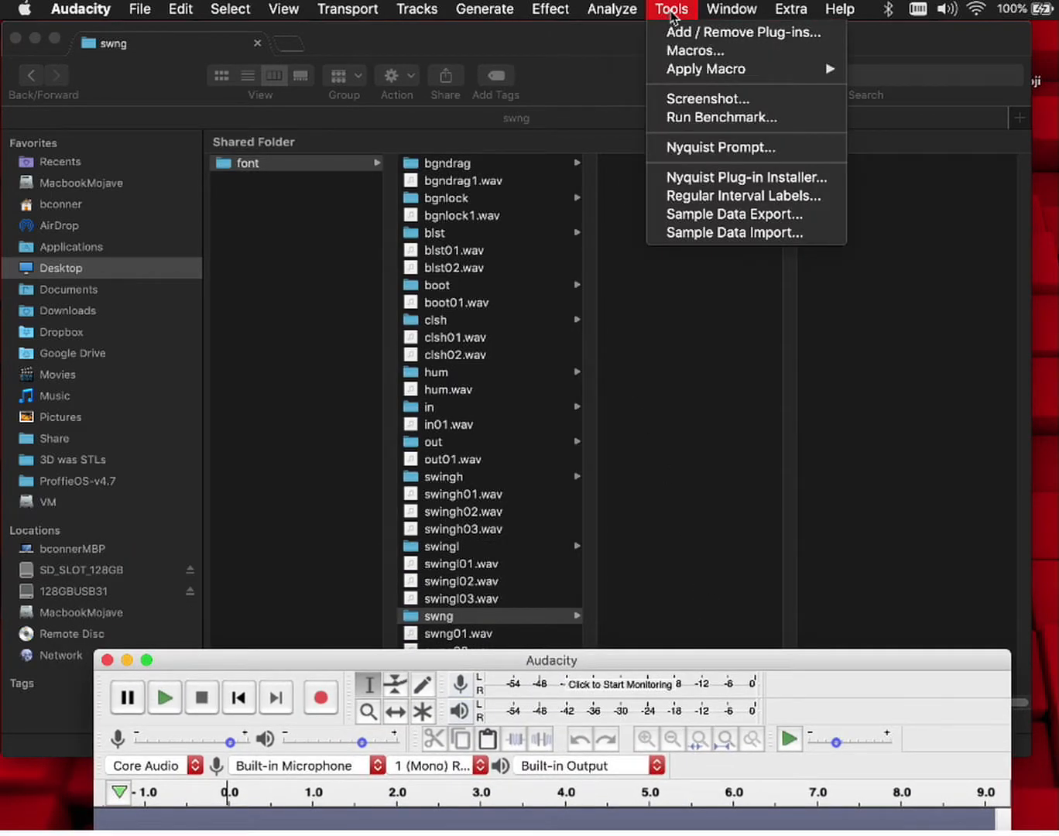
pyautogui.click(730, 52)
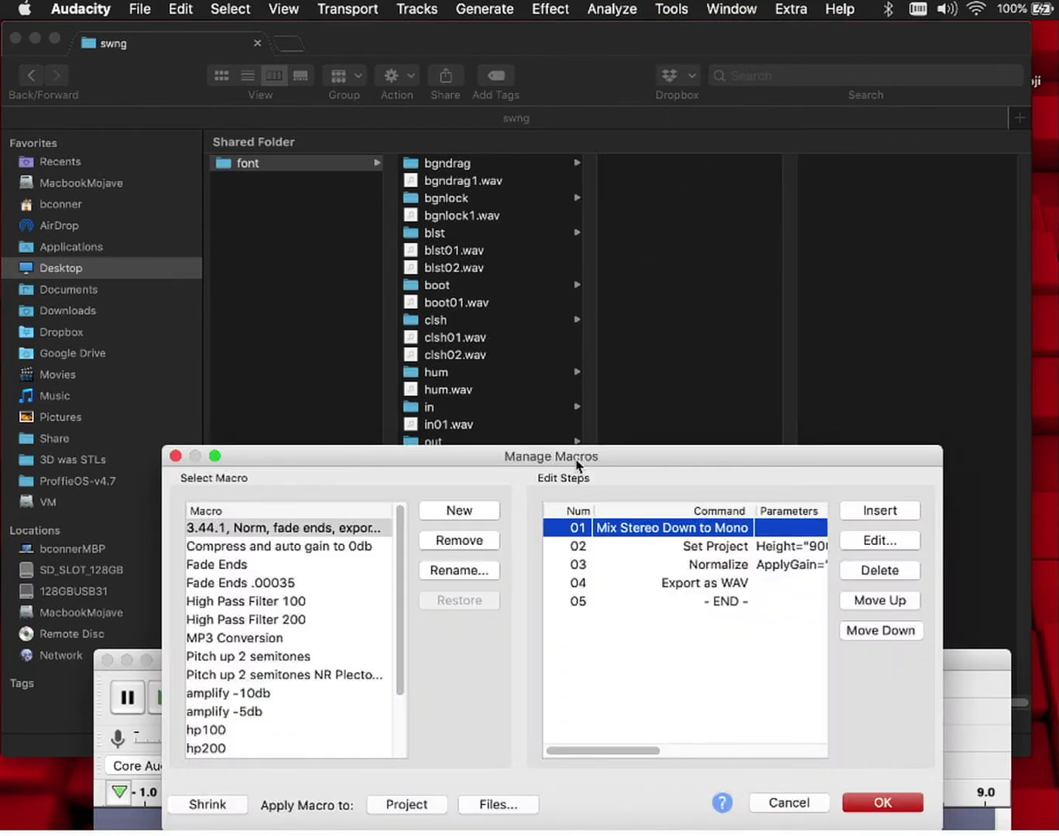
pyautogui.moveTo(577, 464); pyautogui.dragTo(587, 207)
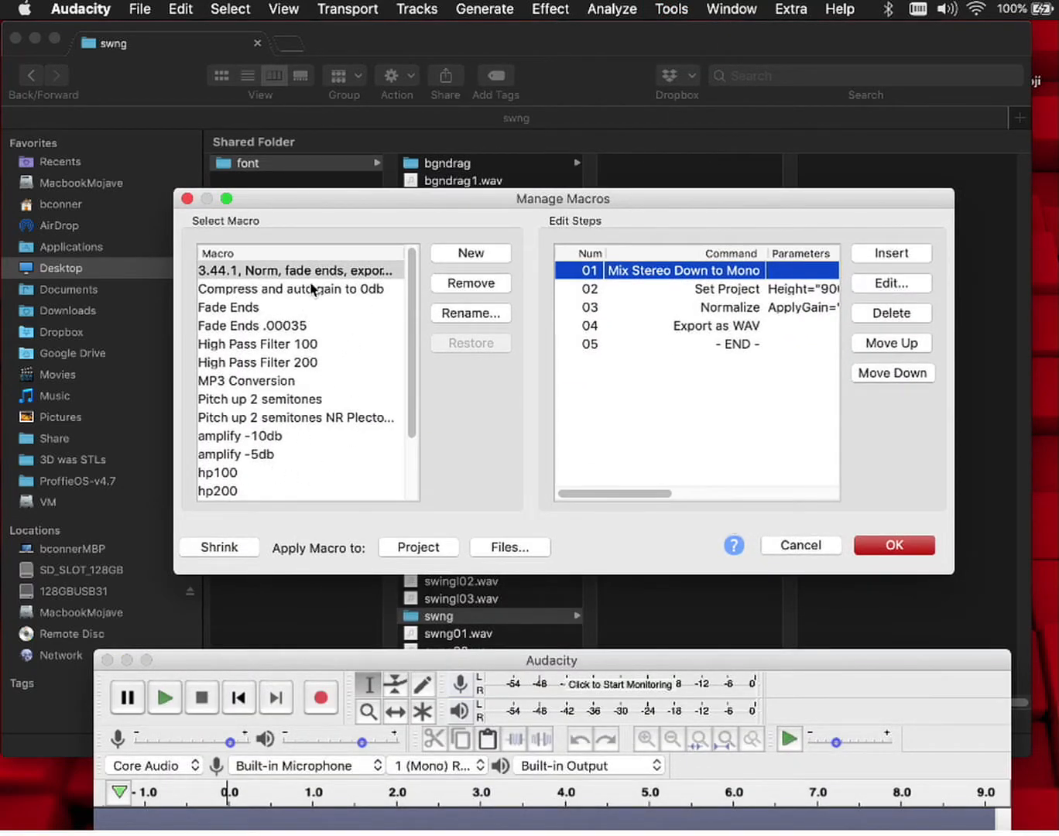
pyautogui.click(472, 256)
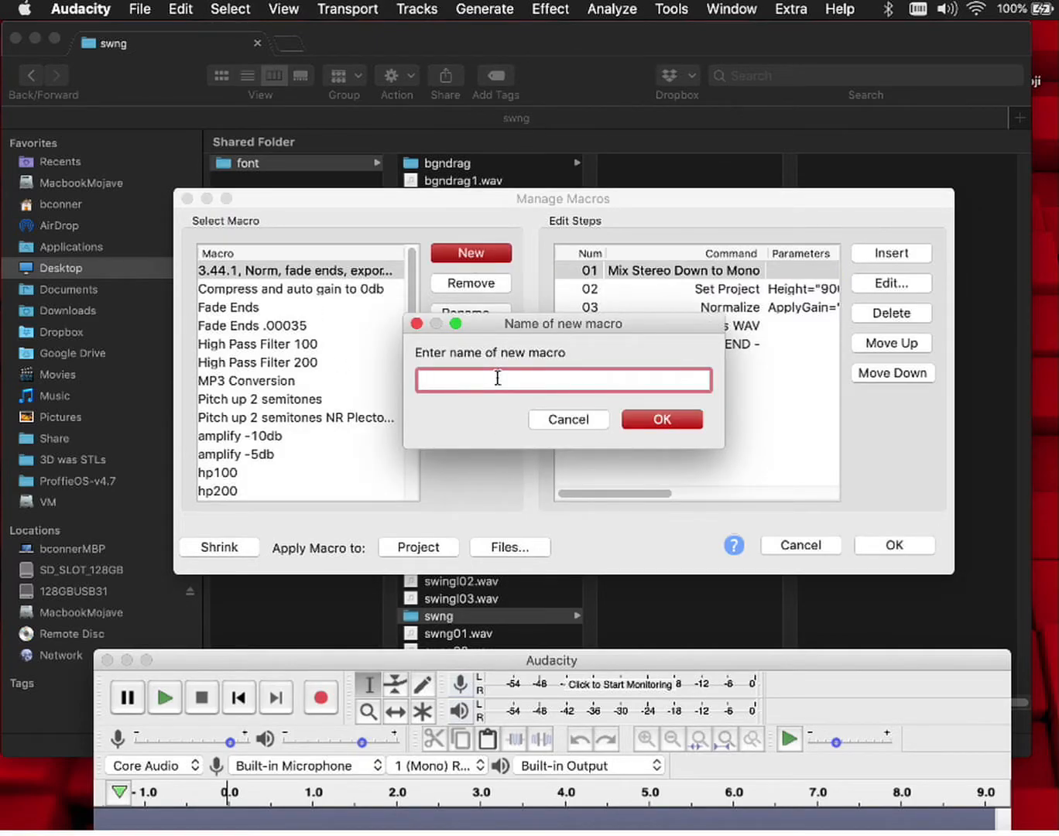
pyautogui.write('HighPassExample')
pyautogui.click(698, 422)
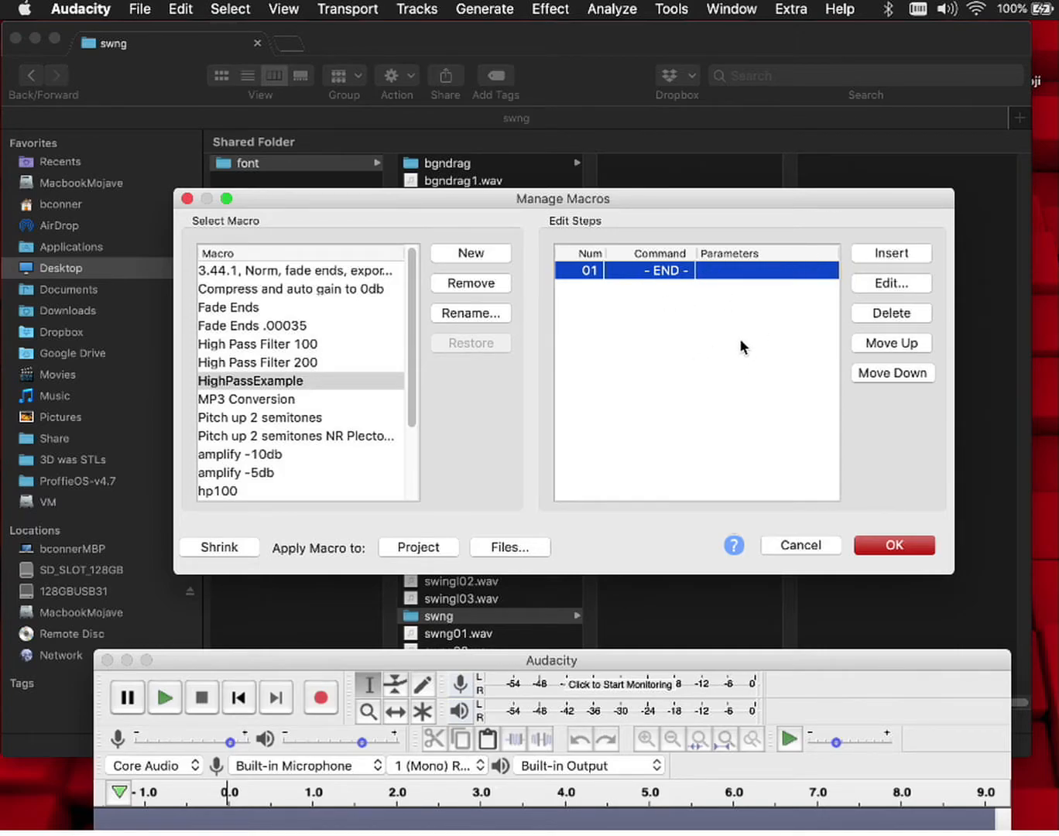
# Insert the built-in High-Pass Filter effect as the first command of the HighPassExample macro.
pyautogui.click(874, 260)
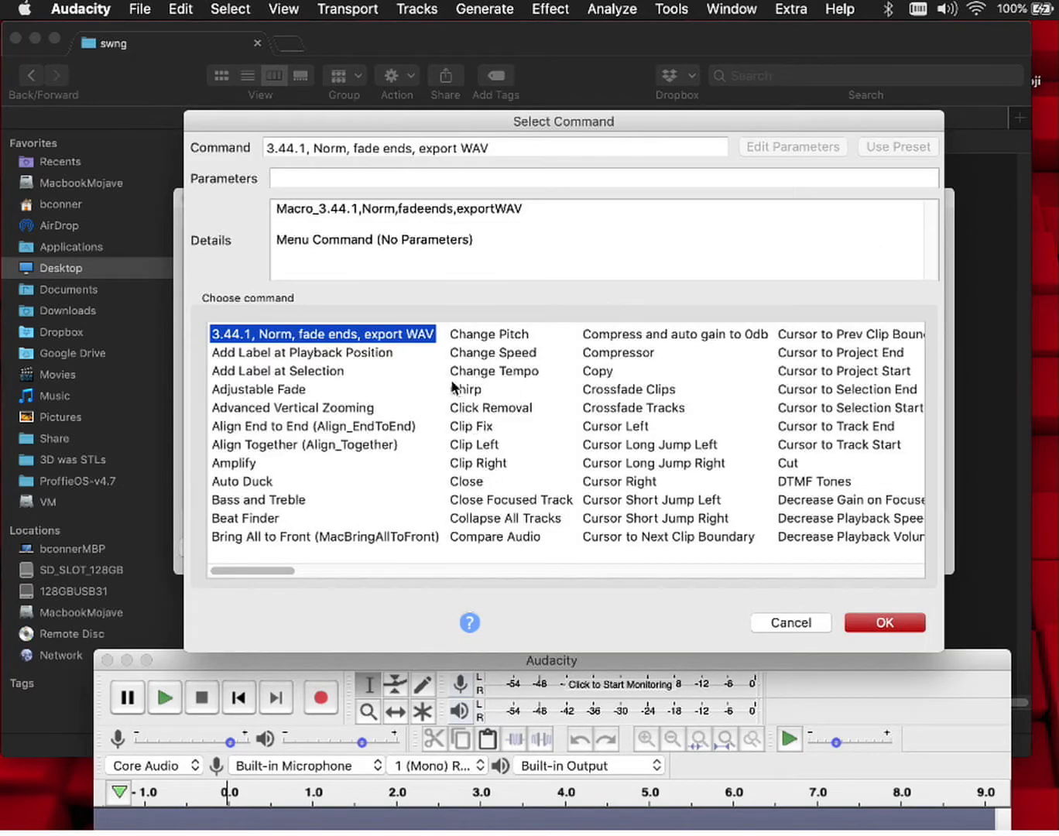
pyautogui.moveTo(265, 572); pyautogui.dragTo(377, 560)
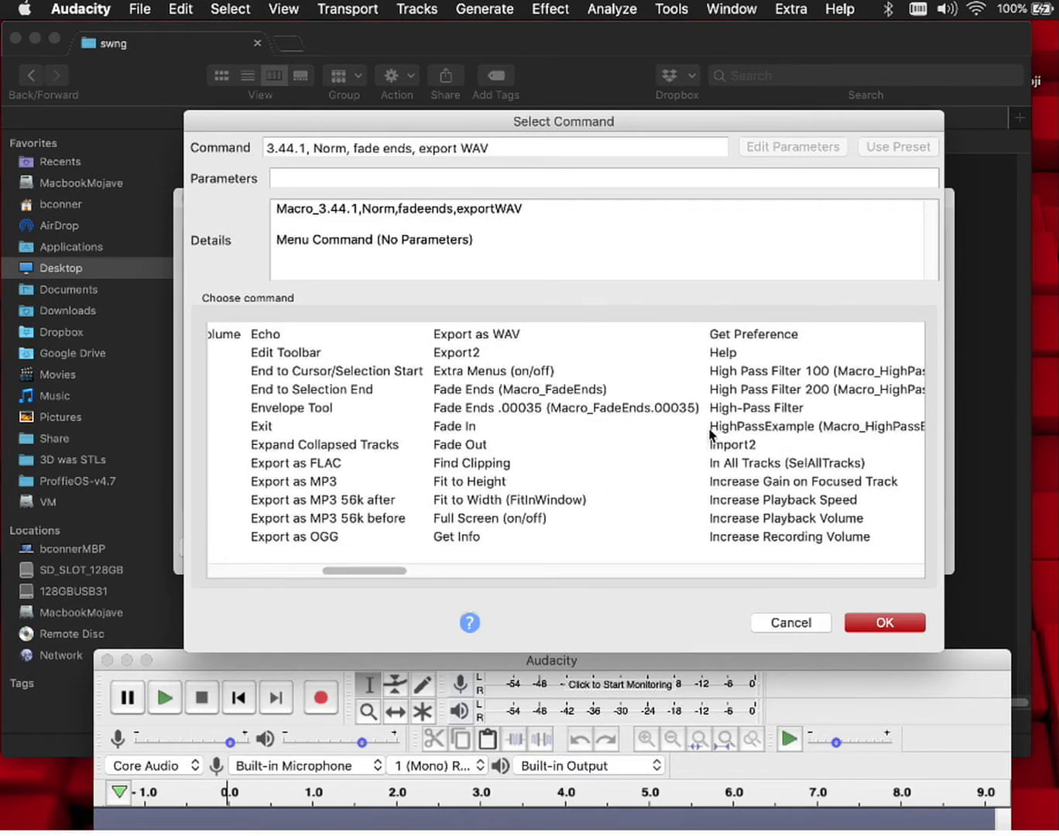
pyautogui.click(789, 373)
pyautogui.click(778, 389)
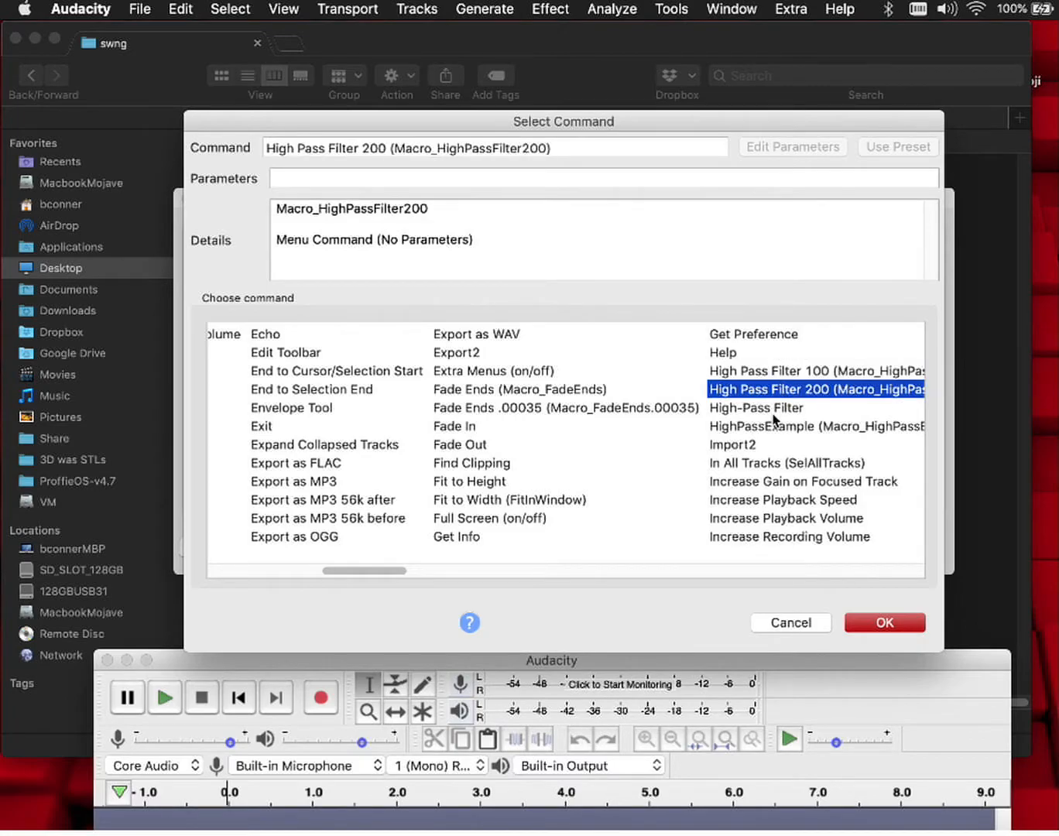
pyautogui.click(773, 427)
pyautogui.click(772, 408)
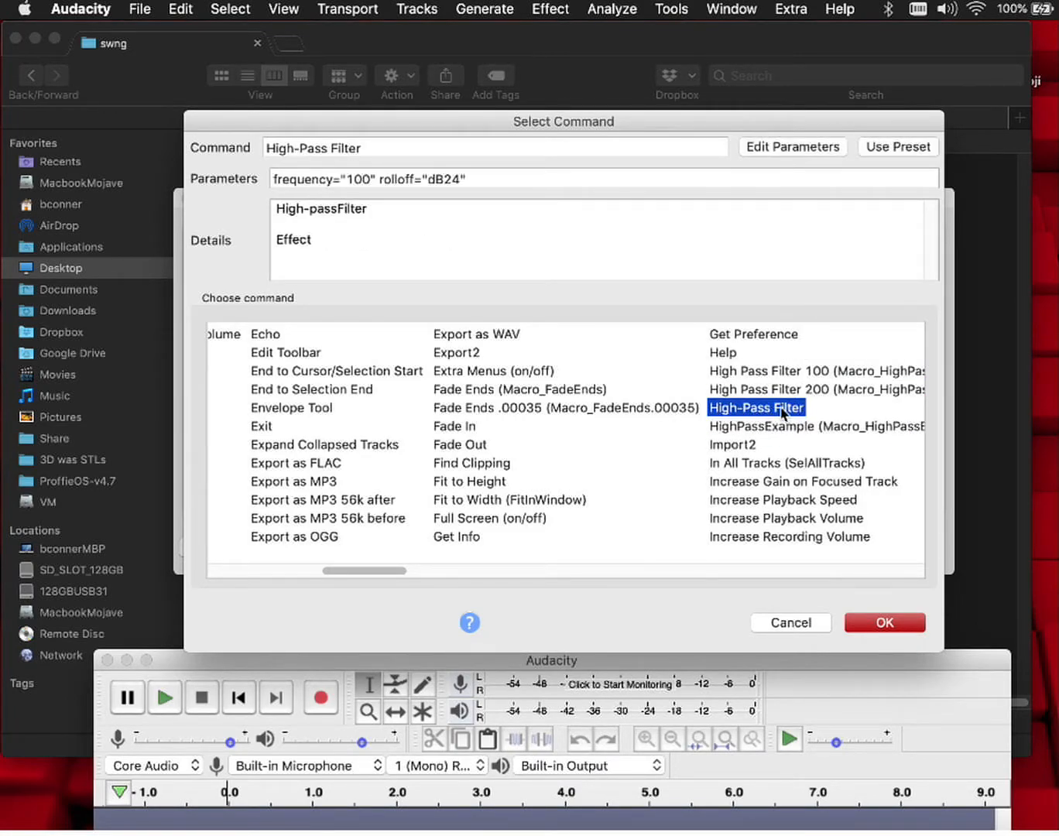
pyautogui.click(886, 622)
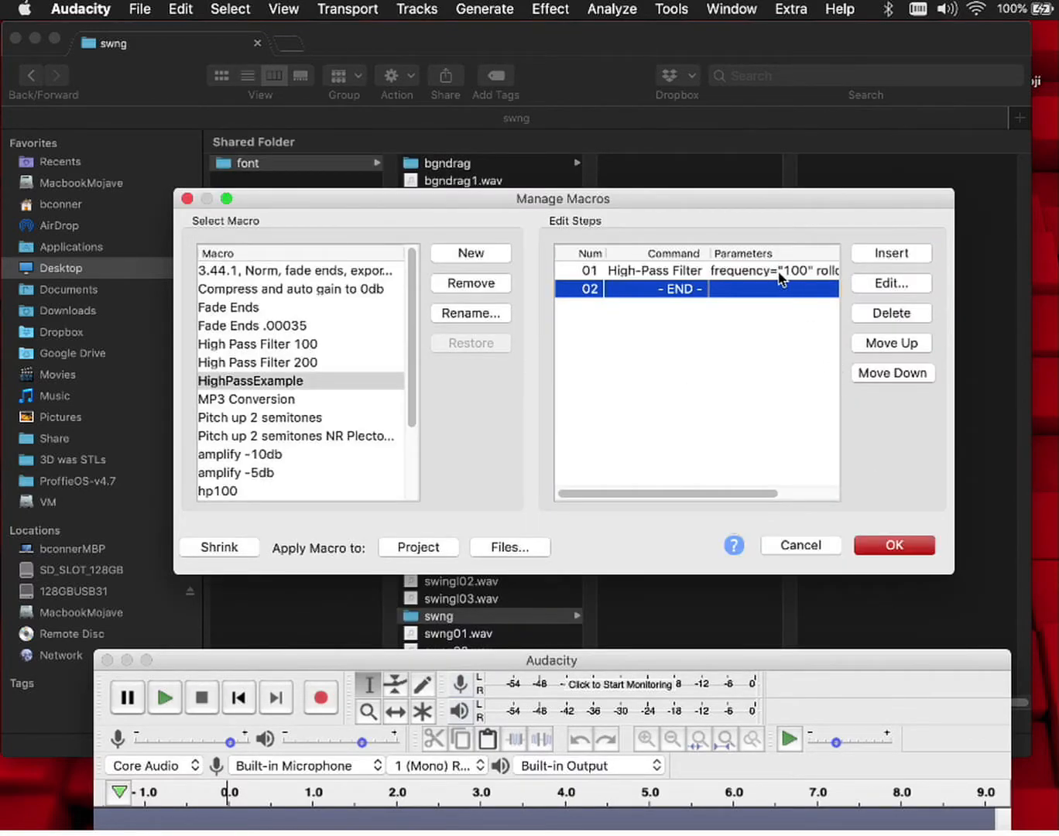
# Confirm the High-Pass Filter command's parameters at 100 Hz and 24 dB per octave roll-off, and select the macro's END line.
pyautogui.click(769, 271)
pyautogui.click(865, 284)
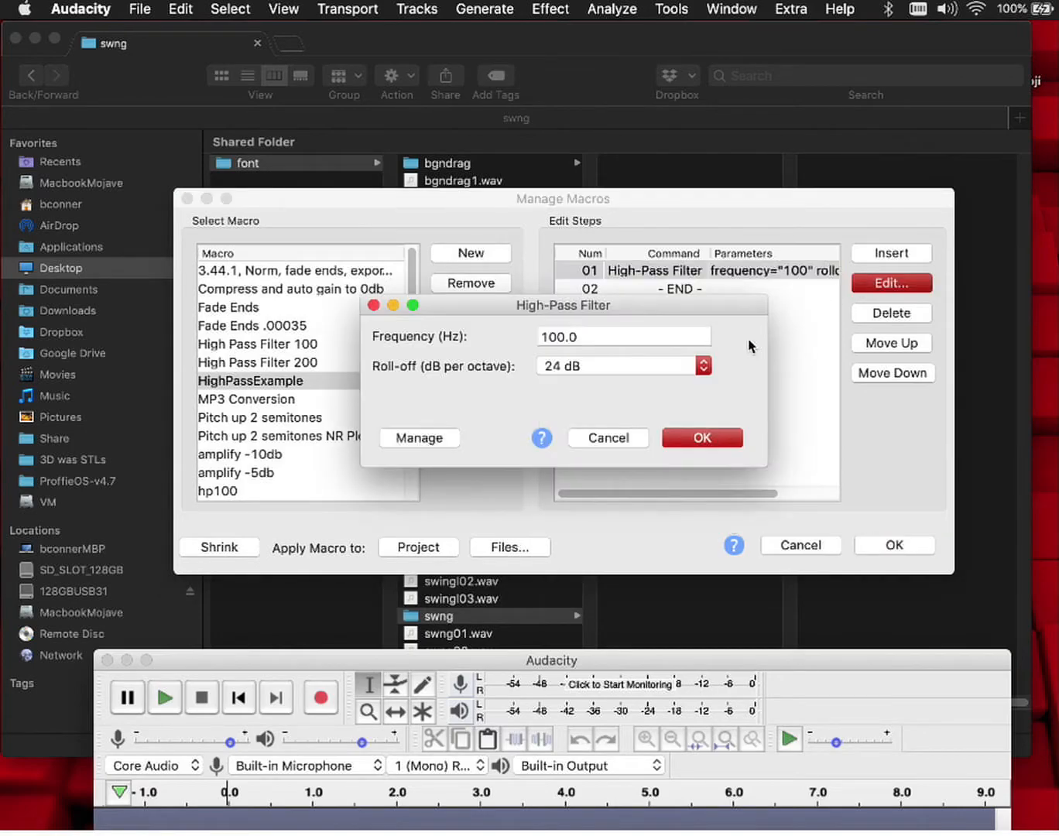
pyautogui.moveTo(605, 333); pyautogui.dragTo(539, 334)
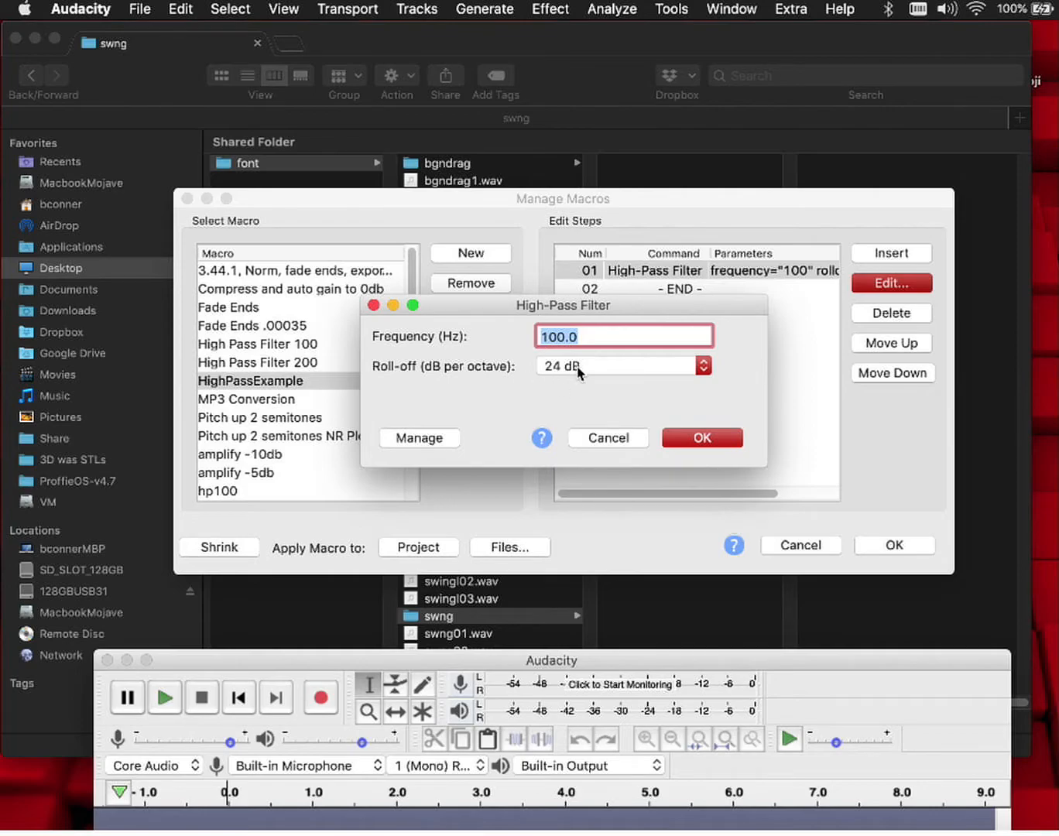
pyautogui.click(700, 437)
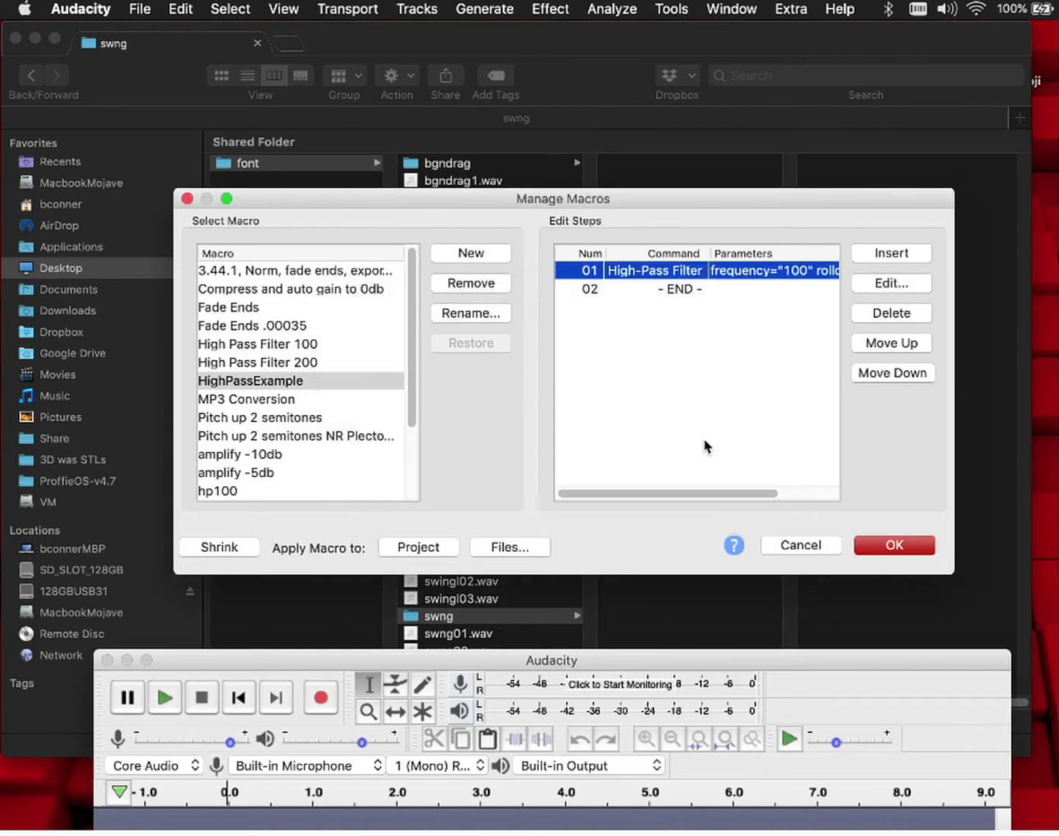
pyautogui.click(720, 288)
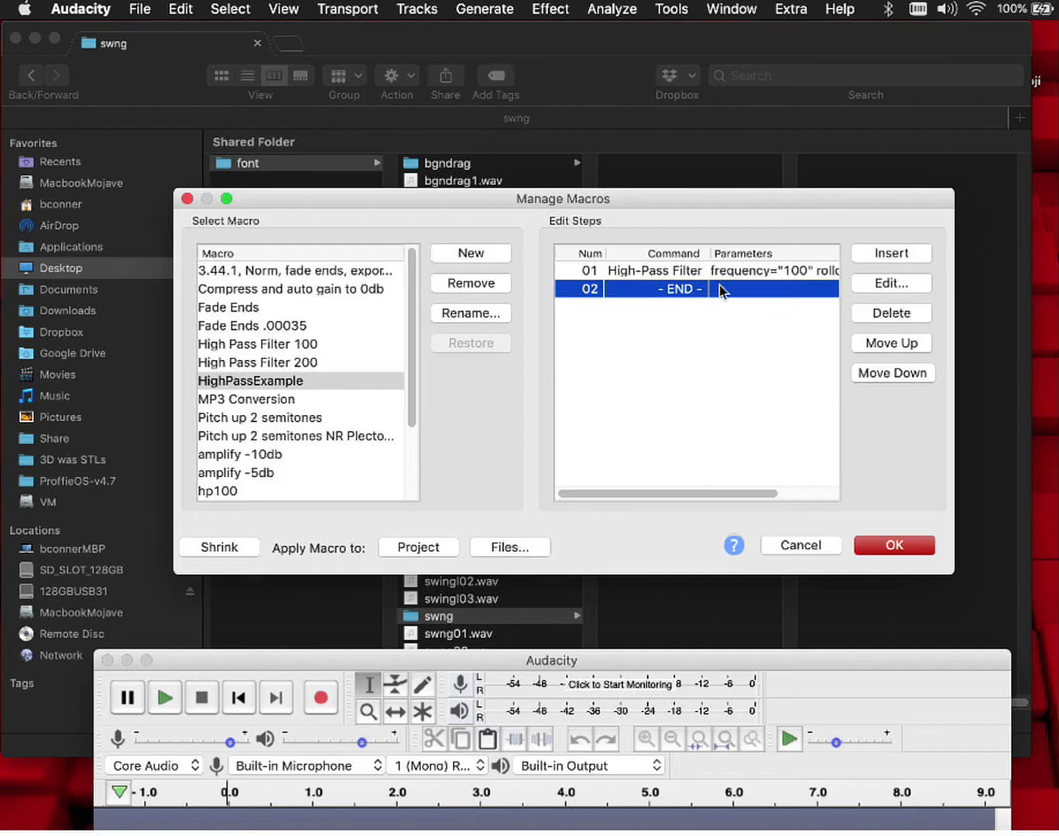
# Insert the Export as WAV command after the High-Pass Filter step of the macro.
pyautogui.click(887, 256)
pyautogui.moveTo(281, 572); pyautogui.dragTo(376, 573)
pyautogui.click(571, 336)
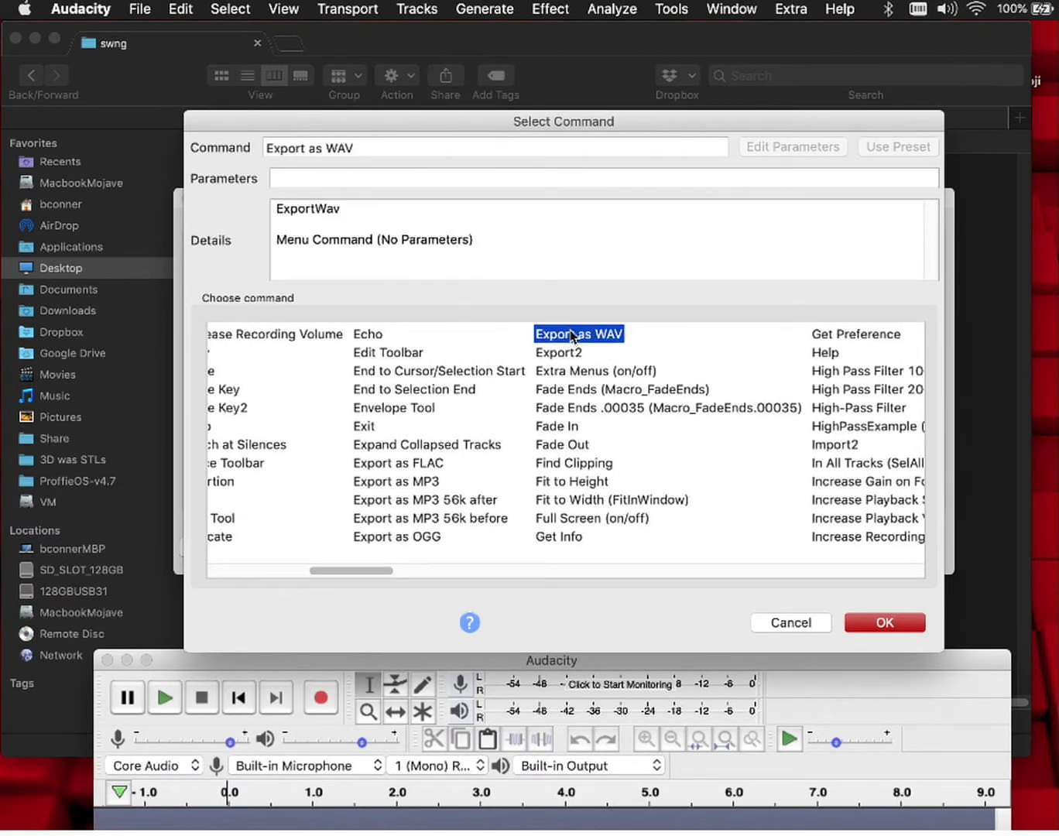
pyautogui.click(871, 623)
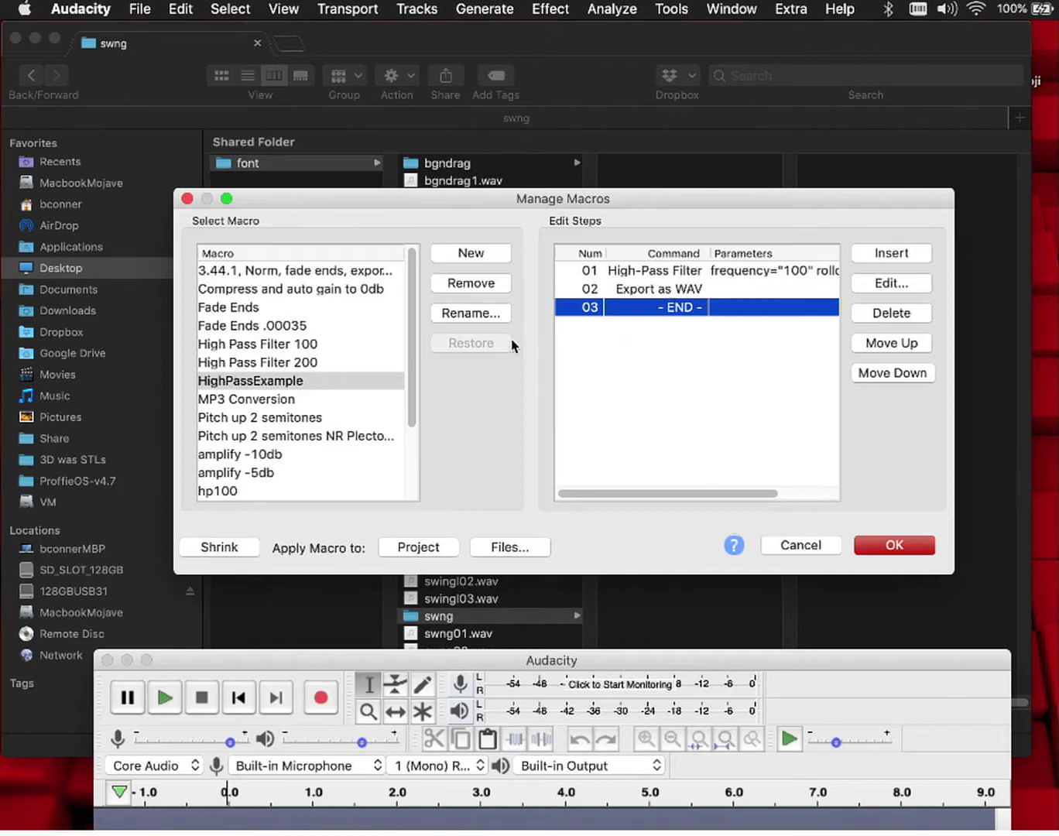
# Save the changes to the HighPassExample macro and keep that macro selected in the list.
pyautogui.click(353, 383)
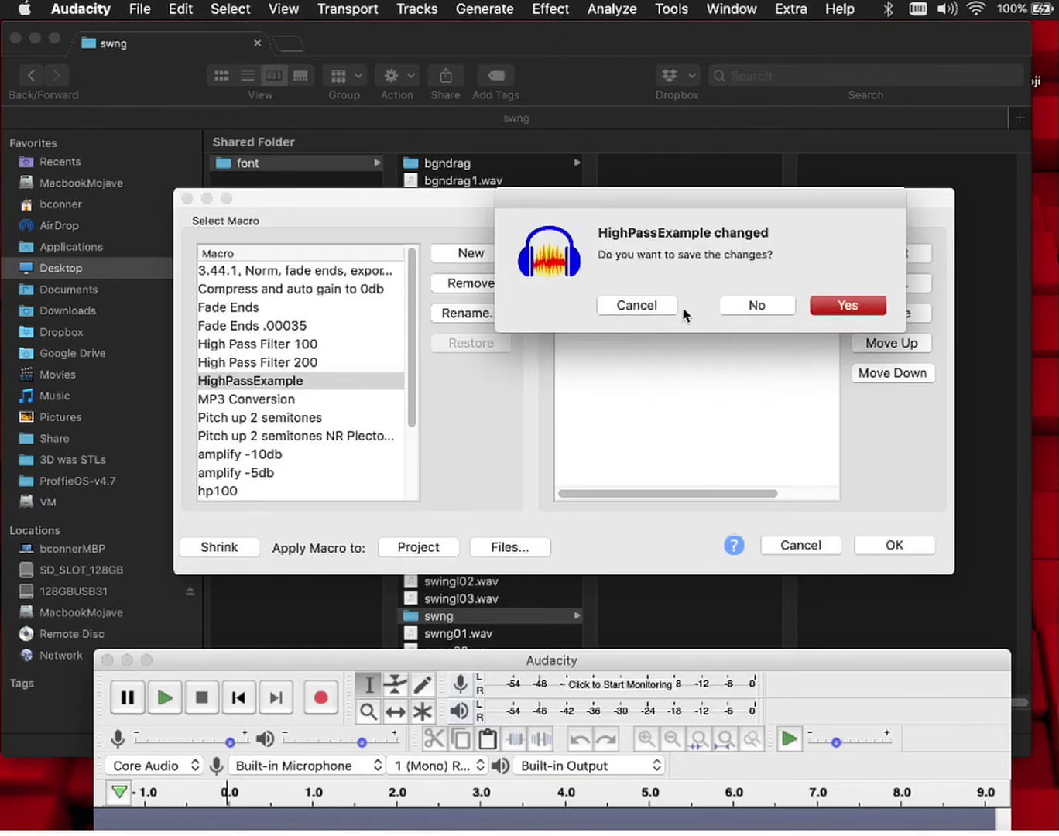
pyautogui.click(826, 306)
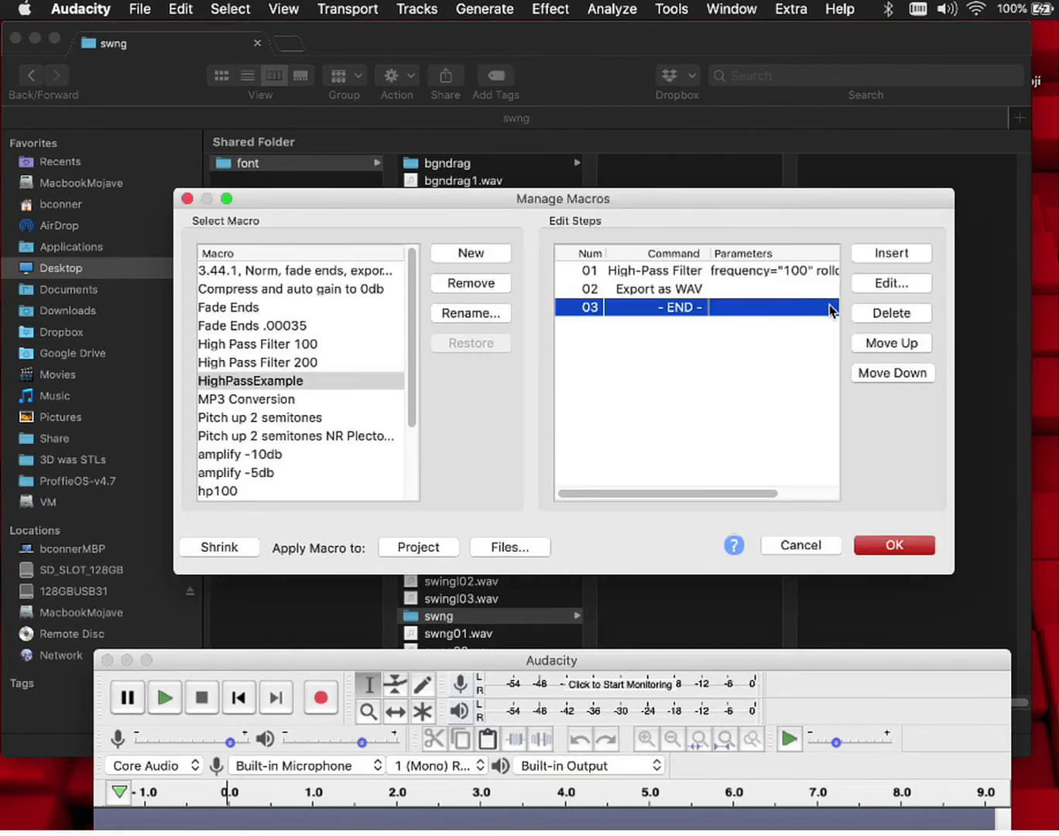
pyautogui.click(334, 385)
pyautogui.click(333, 381)
pyautogui.click(360, 415)
pyautogui.click(352, 383)
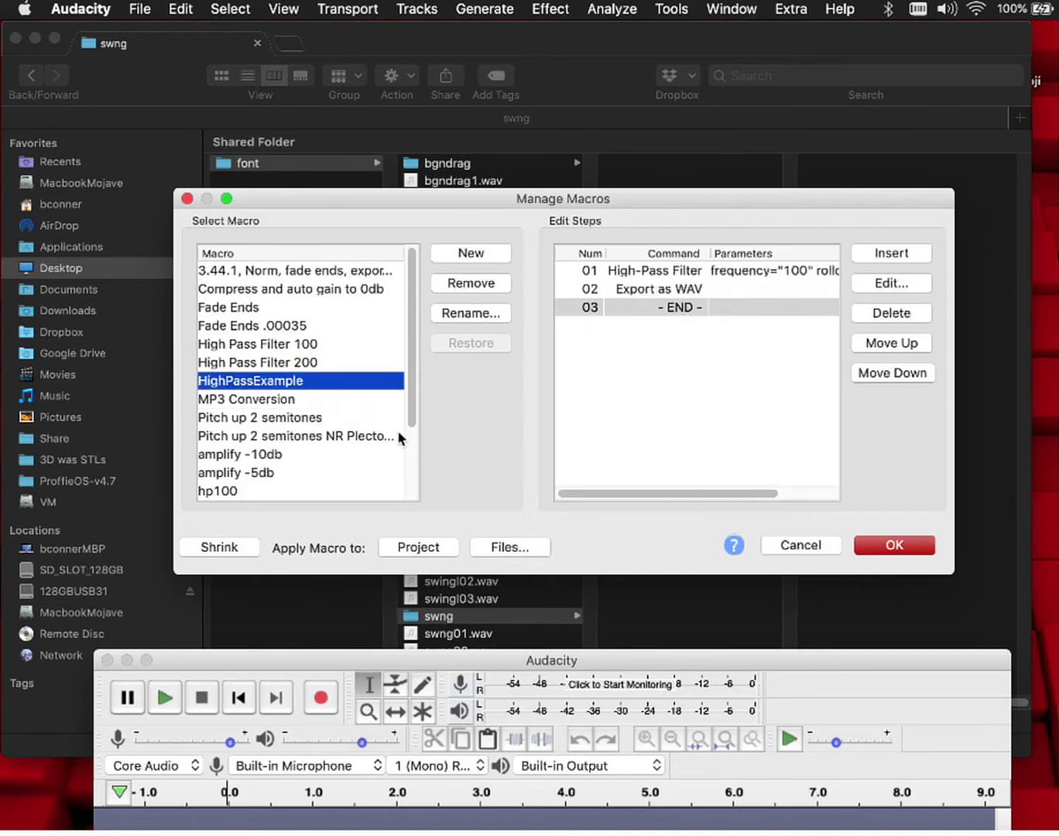
# Start applying the macro to files and browse to the font folder inside the Desktop's Demo folder.
pyautogui.click(509, 547)
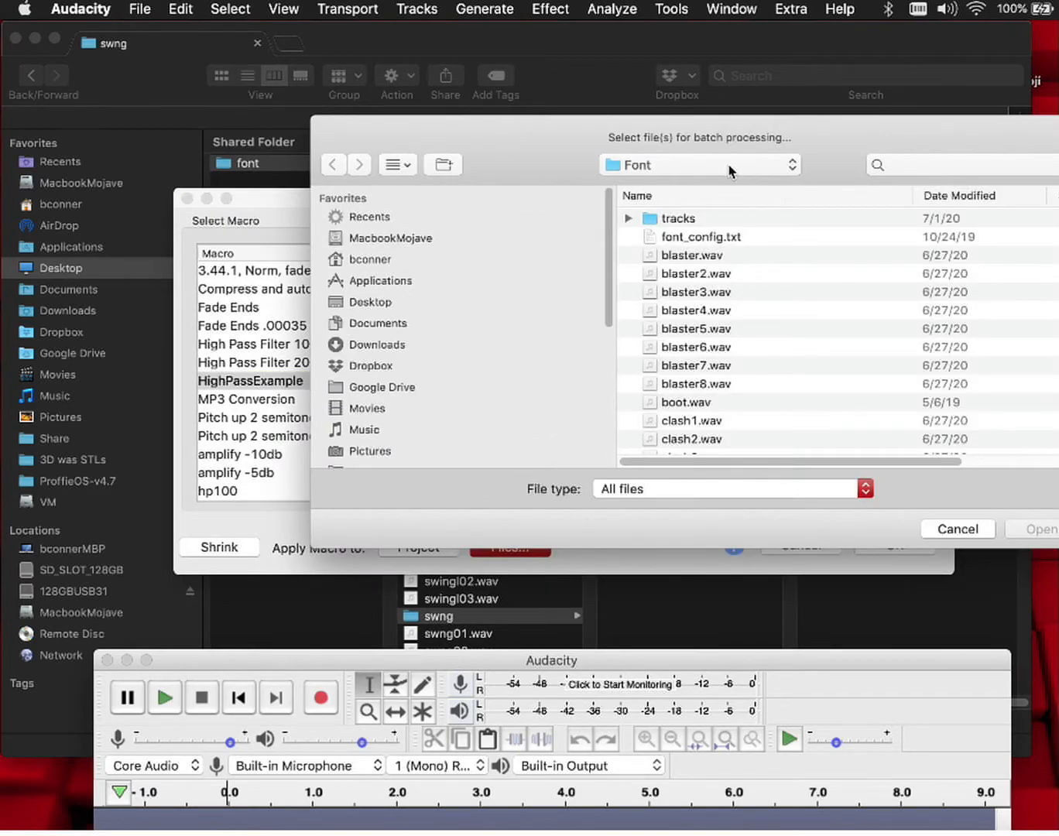
pyautogui.click(732, 166)
pyautogui.click(383, 304)
pyautogui.click(383, 301)
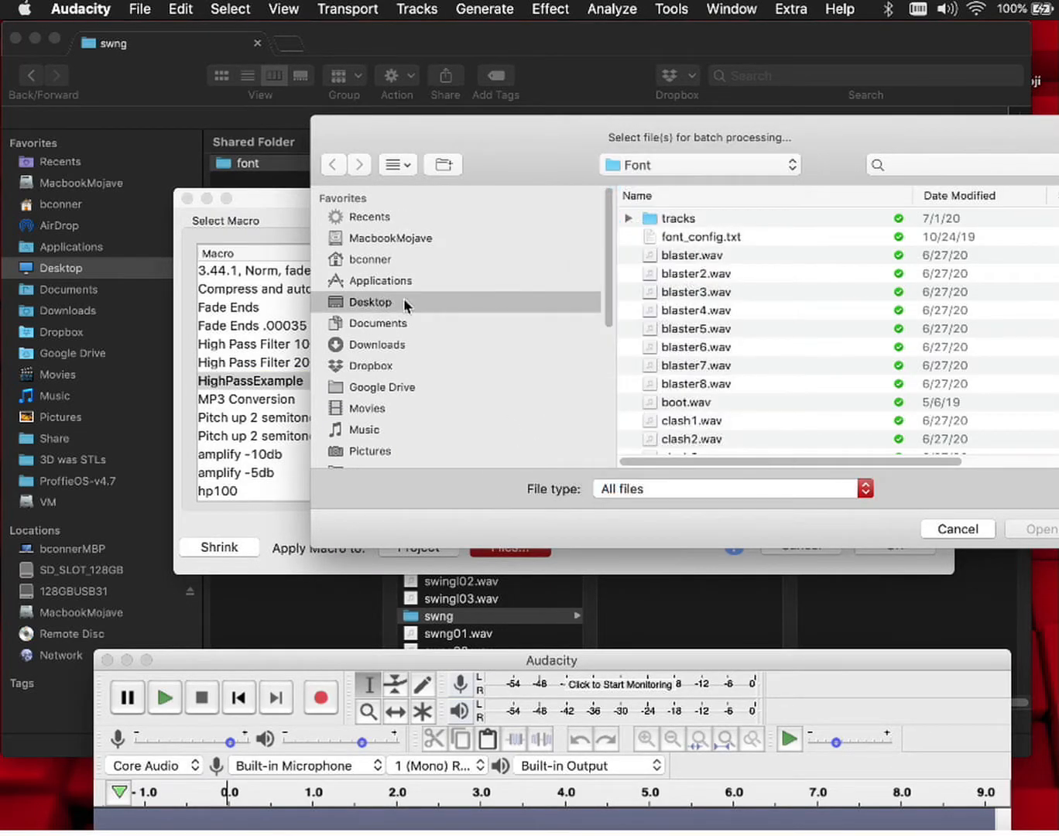
pyautogui.doubleClick(677, 243)
pyautogui.doubleClick(668, 241)
pyautogui.moveTo(753, 138); pyautogui.dragTo(628, 155)
# Enlarge the file selection window and compare the icon, column and list views of the font folder.
pyautogui.click(255, 137)
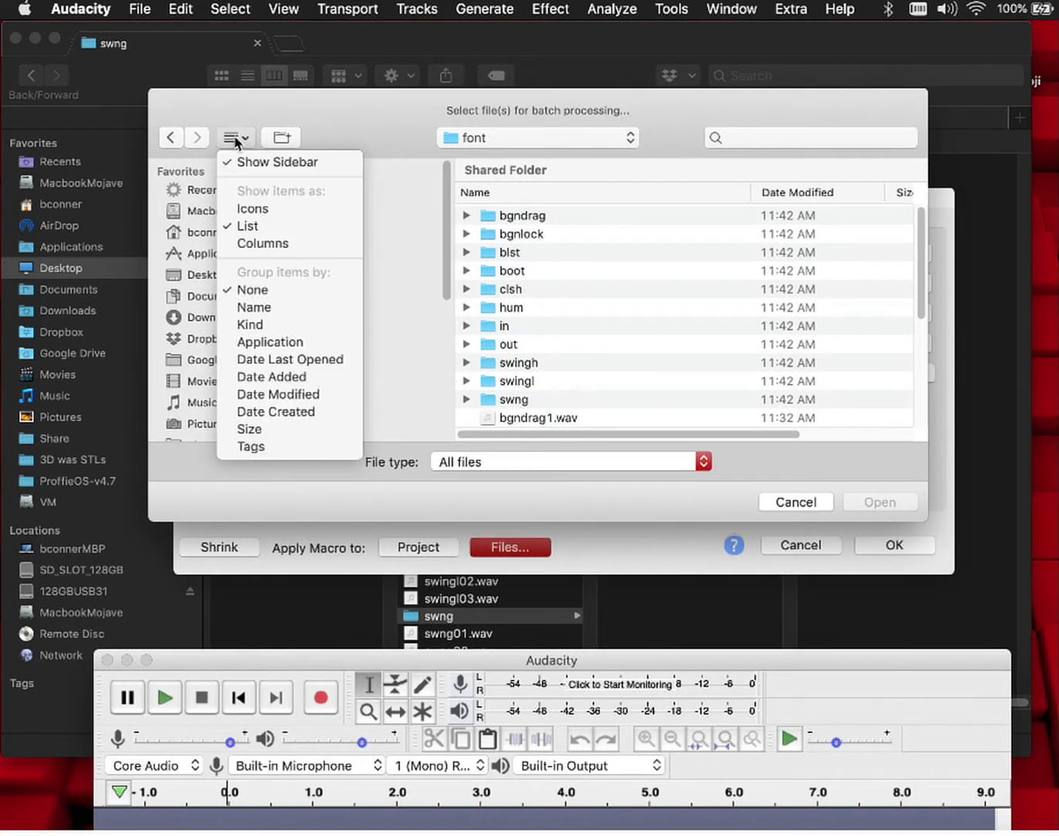
pyautogui.click(272, 212)
pyautogui.moveTo(916, 515); pyautogui.dragTo(1057, 610)
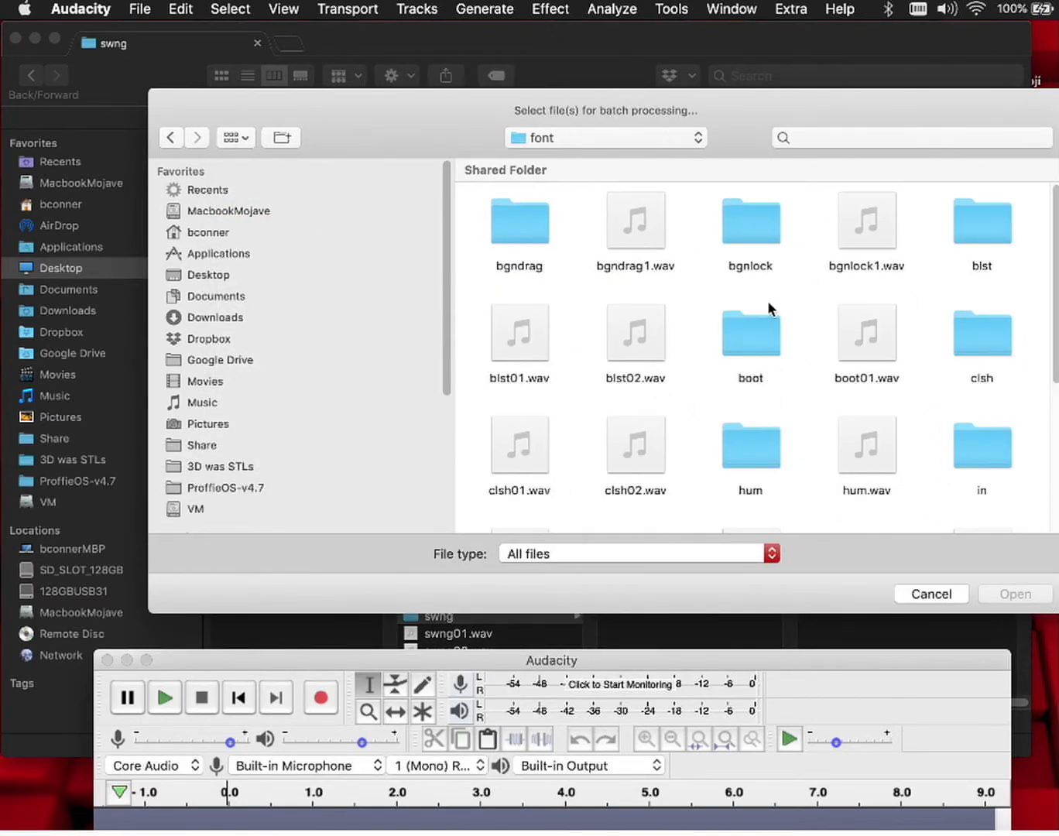
pyautogui.click(252, 142)
pyautogui.click(383, 268)
pyautogui.press('super+3')
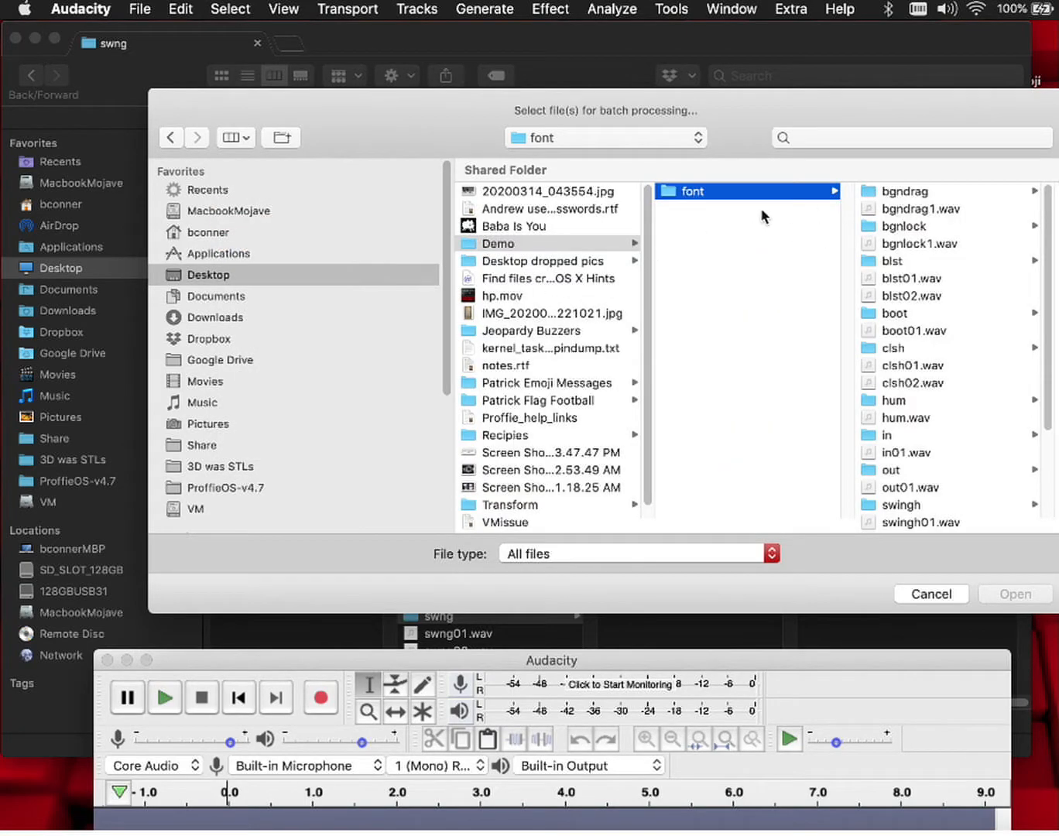
pyautogui.click(240, 138)
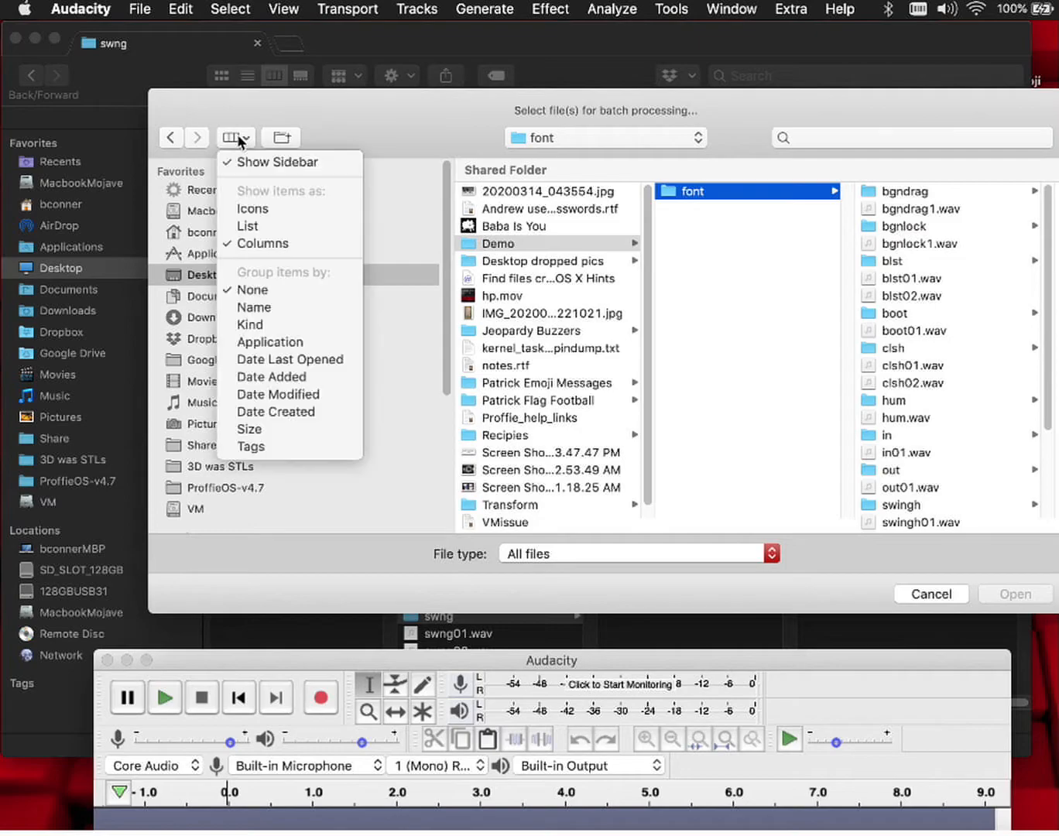
pyautogui.click(263, 225)
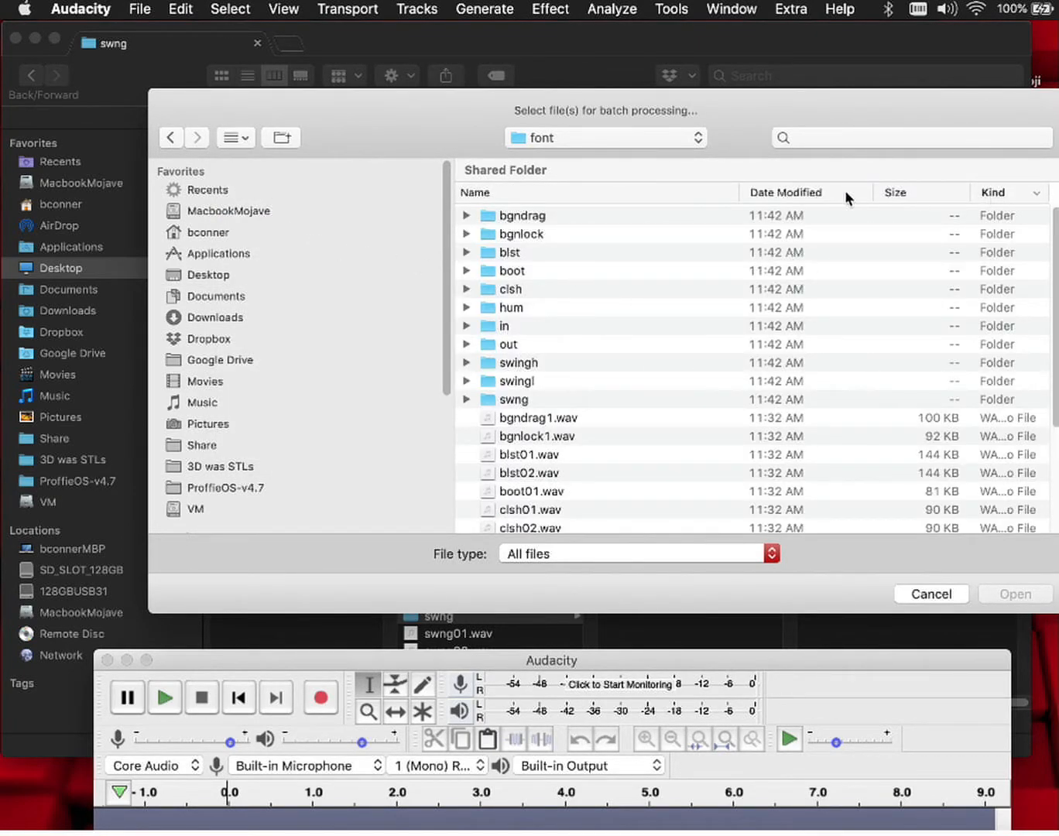
pyautogui.click(655, 193)
pyautogui.click(548, 235)
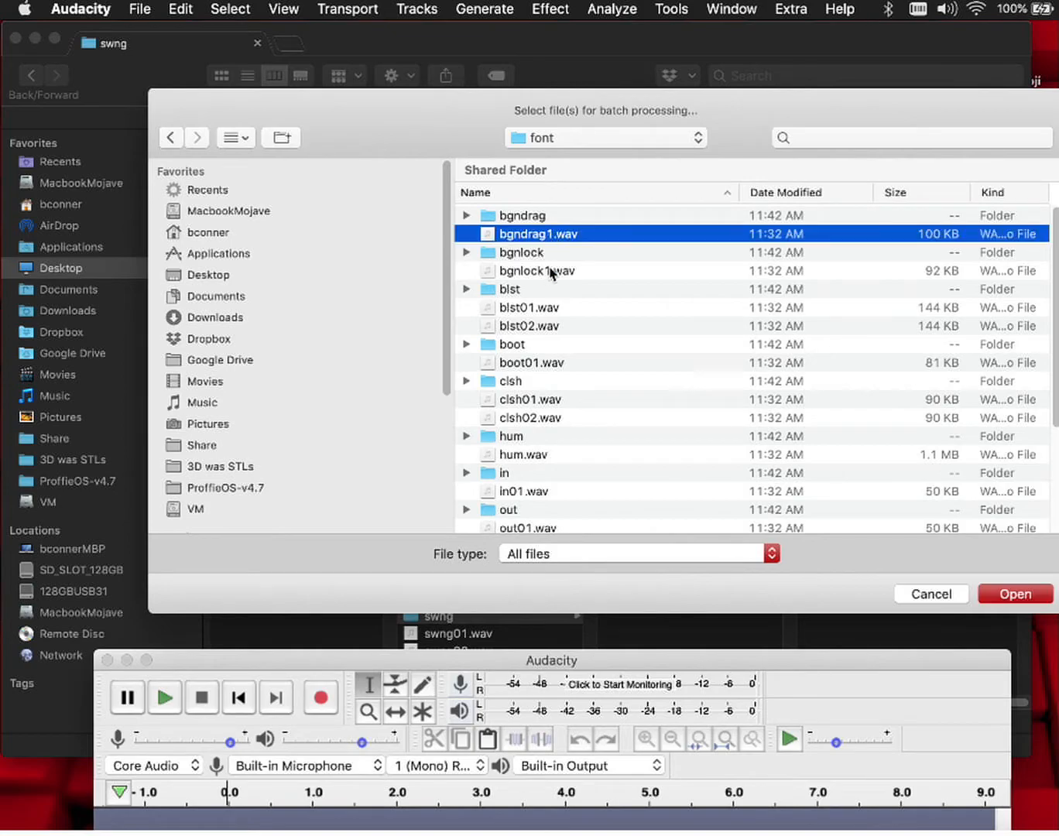
pyautogui.keyDown('super'); pyautogui.click(550, 271); pyautogui.keyUp('super')
pyautogui.keyDown('super'); pyautogui.click(552, 308); pyautogui.keyUp('super')
pyautogui.keyDown('super'); pyautogui.click(553, 326); pyautogui.keyUp('super')
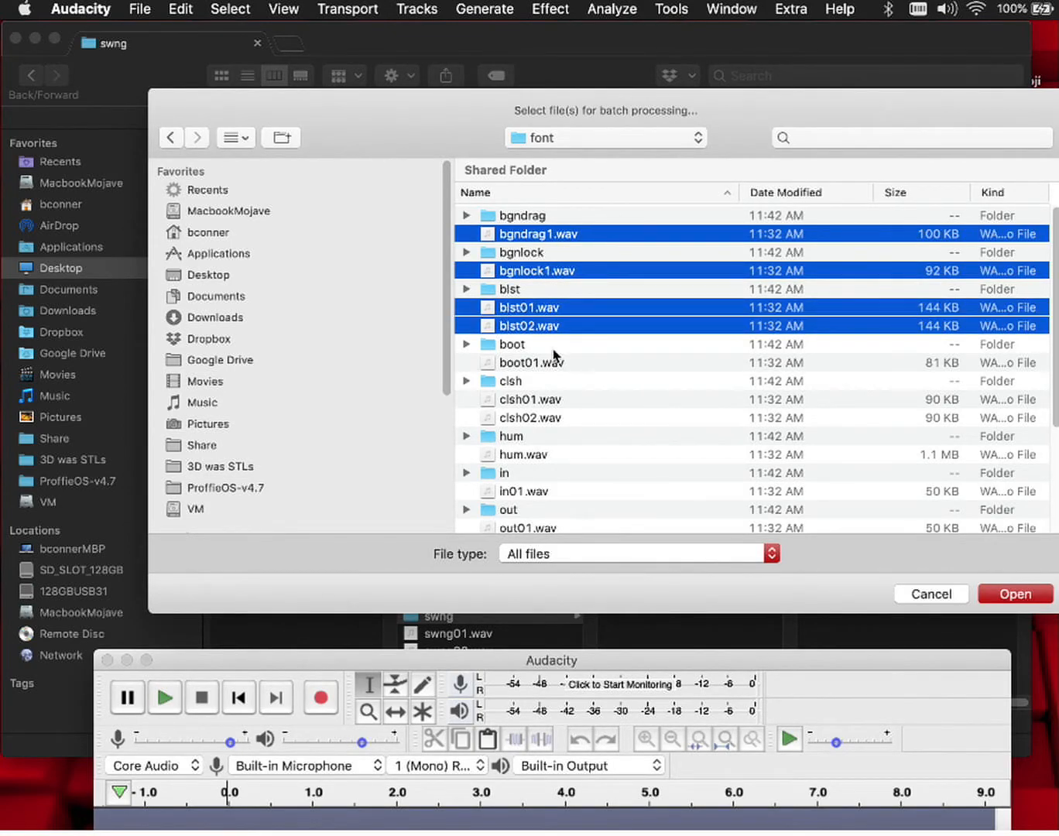
pyautogui.keyDown('super'); pyautogui.click(557, 363); pyautogui.keyUp('super')
pyautogui.keyDown('super'); pyautogui.click(568, 402); pyautogui.keyUp('super')
pyautogui.keyDown('super'); pyautogui.click(569, 418); pyautogui.keyUp('super')
pyautogui.keyDown('super'); pyautogui.click(559, 455); pyautogui.keyUp('super')
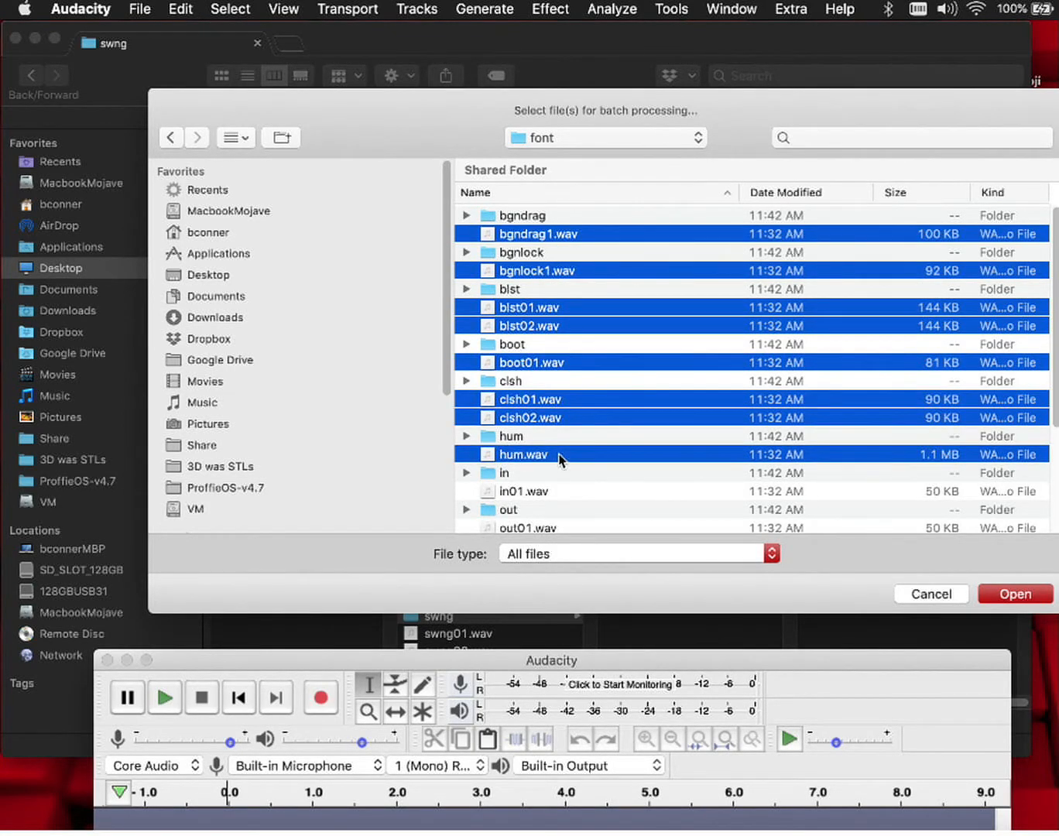
# Sort the files by kind, run the macro on all WAV files from bgndrag1.wav through swng02.wav, and close the macro manager.
pyautogui.click(1005, 193)
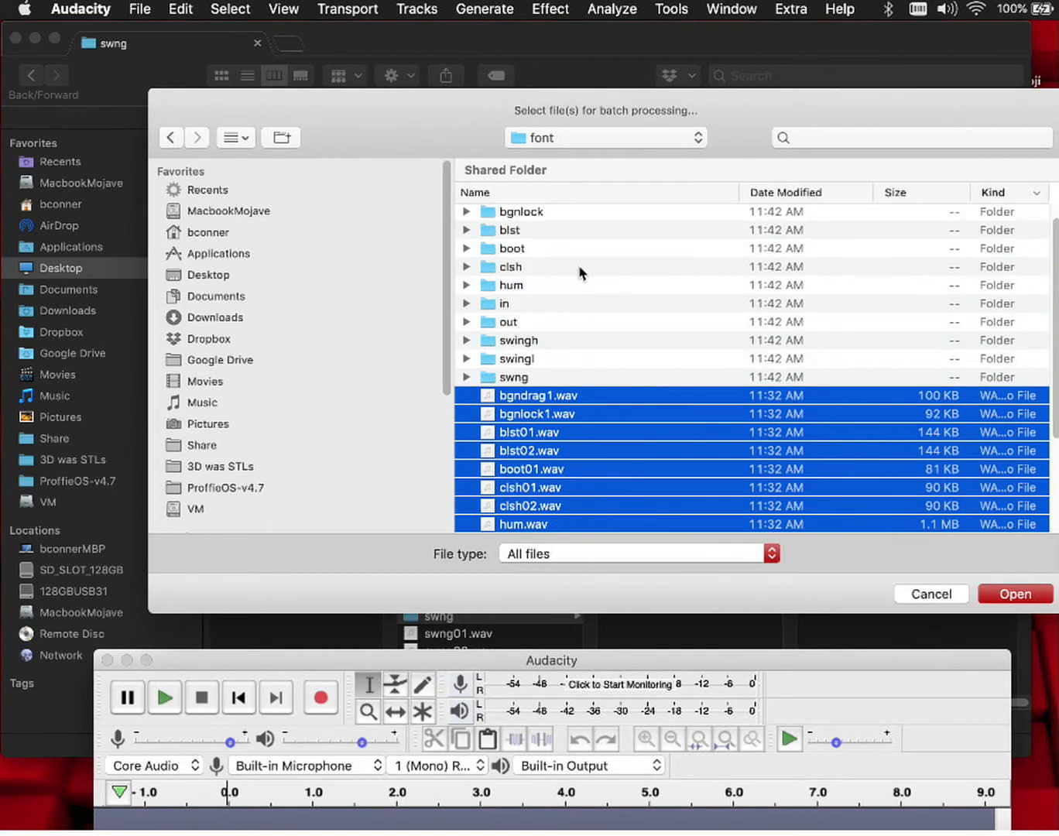
pyautogui.scroll(-5, 573, 275)
pyautogui.click(547, 378)
pyautogui.scroll(2, 561, 321)
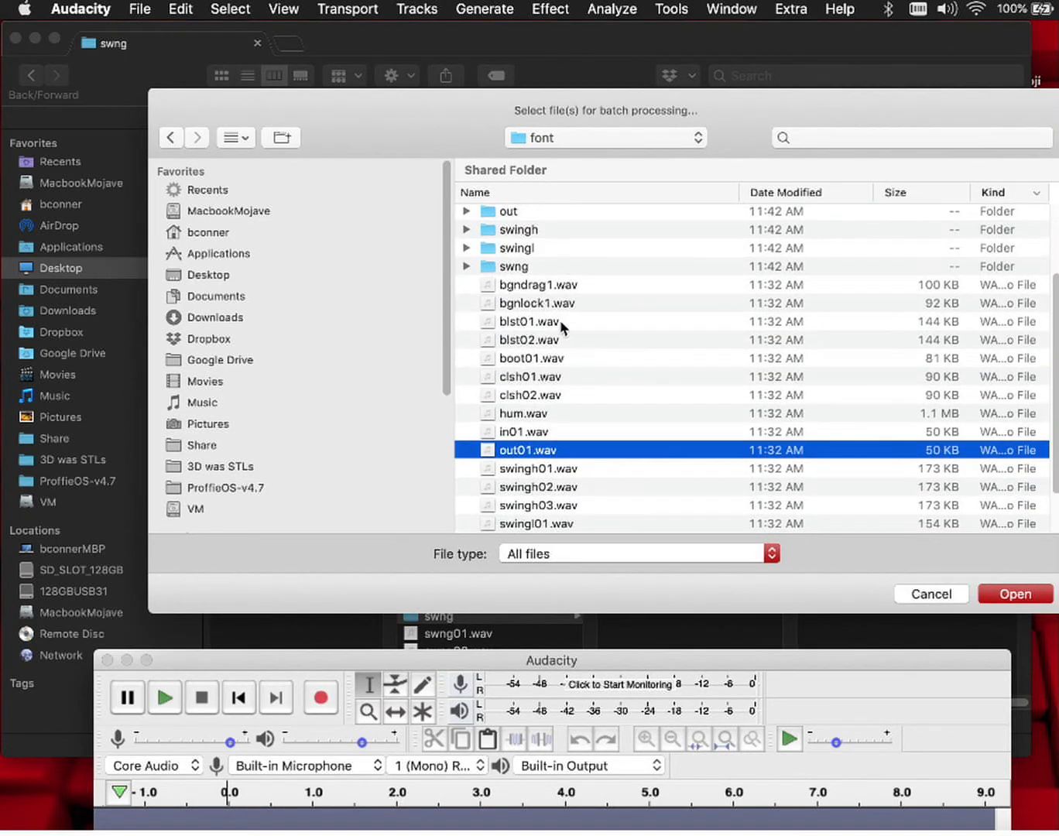
pyautogui.click(534, 285)
pyautogui.scroll(-2, 538, 309)
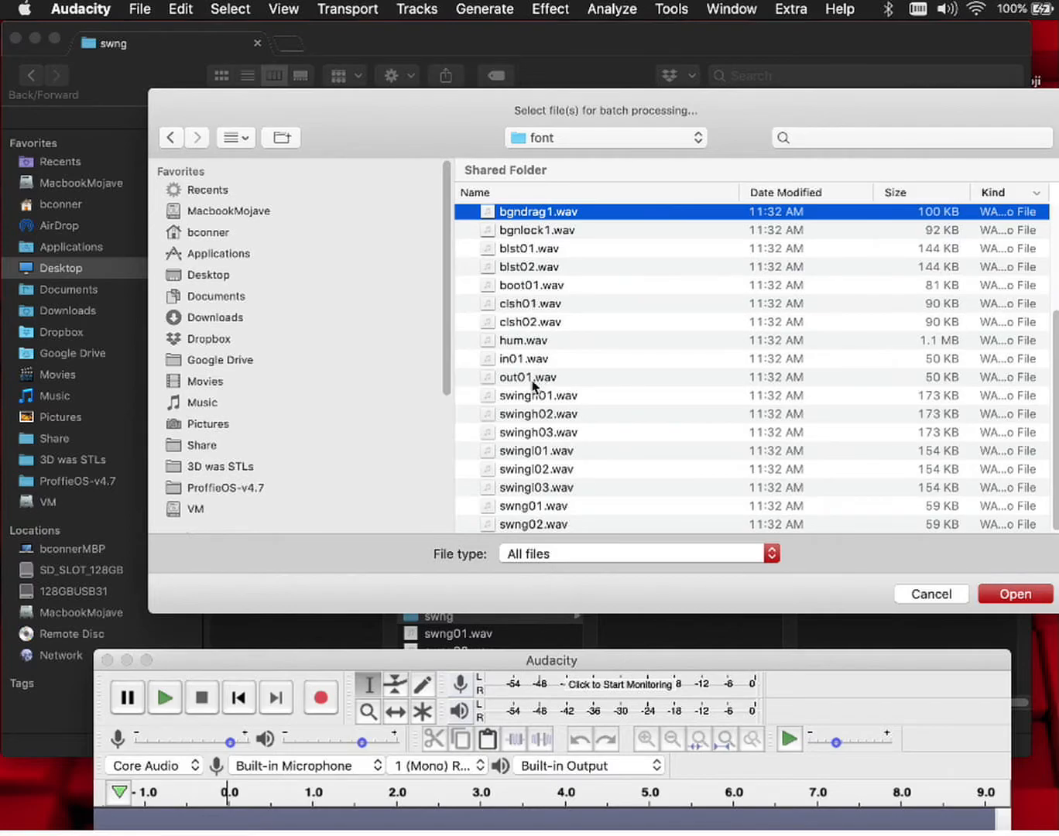
pyautogui.keyDown('shift'); pyautogui.click(544, 525); pyautogui.keyUp('shift')
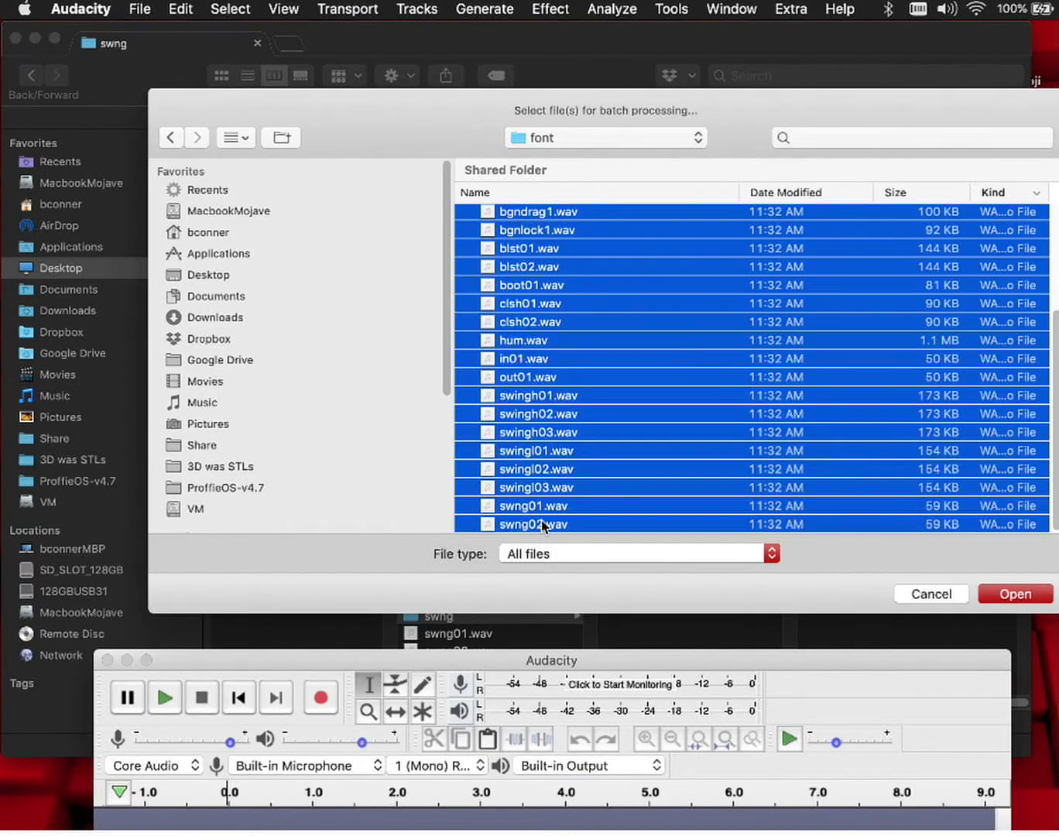
pyautogui.scroll(5, 603, 371)
pyautogui.scroll(-5, 598, 361)
pyautogui.click(998, 595)
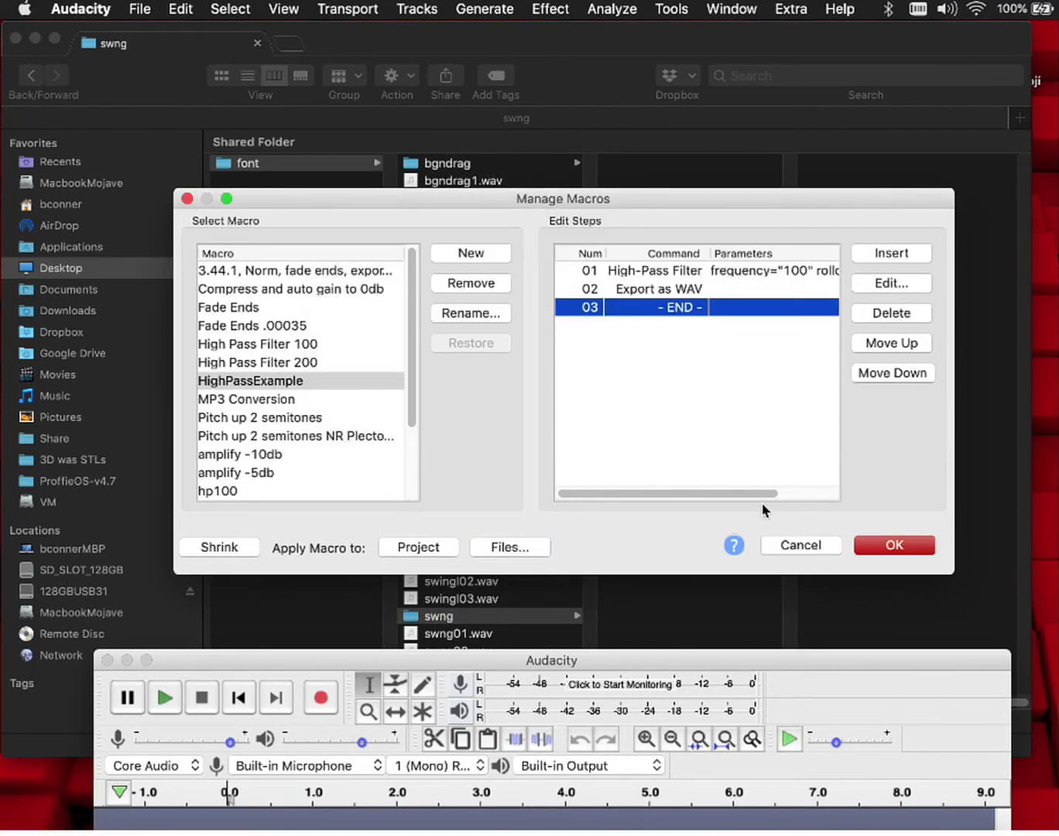
pyautogui.click(877, 551)
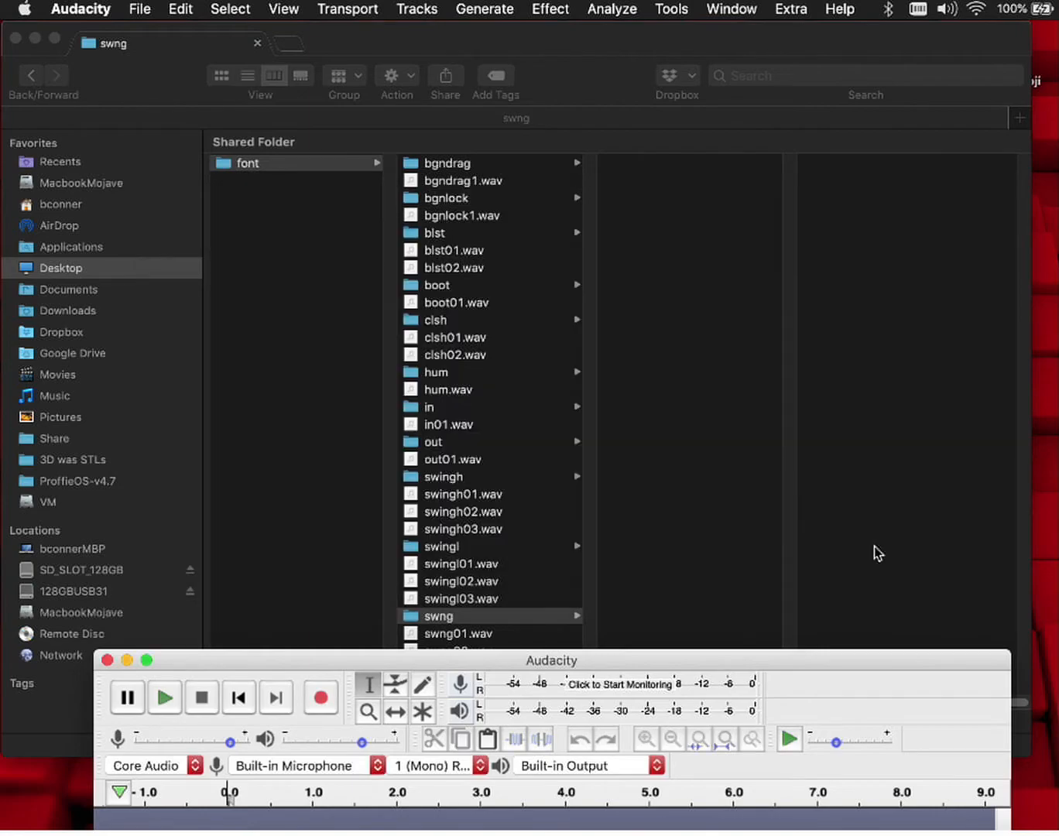
# Switch to Finder and examine the WAV files exported to the macro-output folder.
pyautogui.click(588, 55)
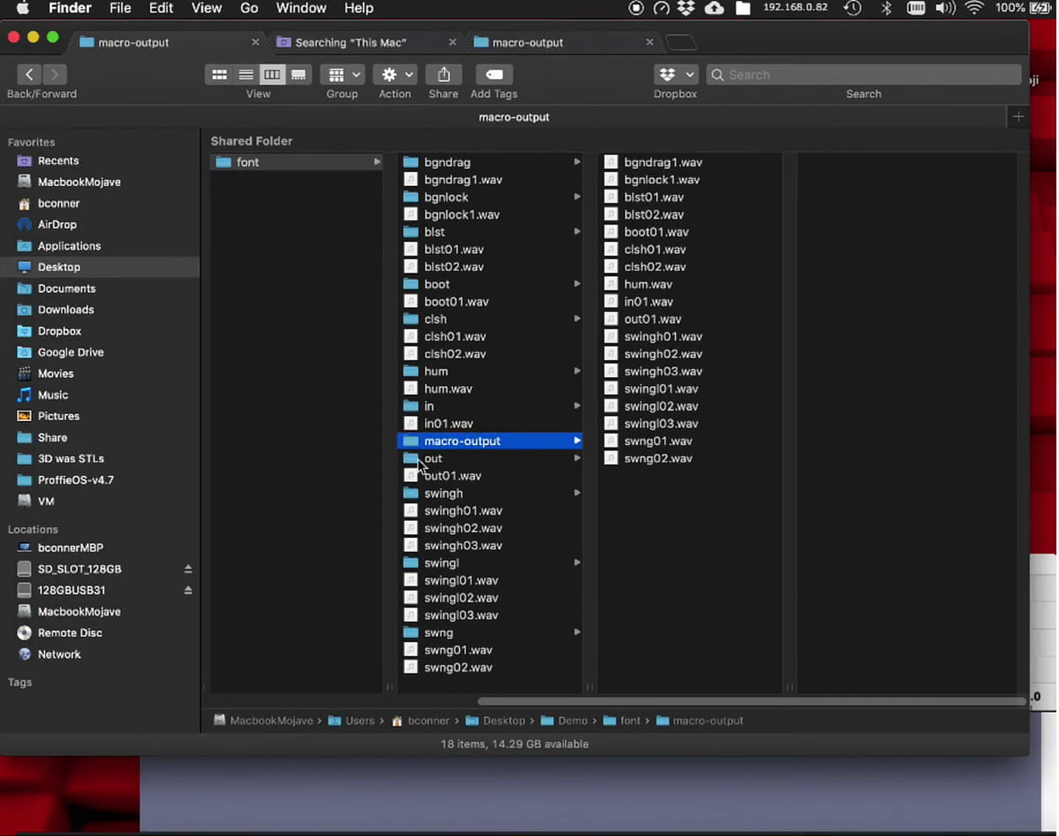
pyautogui.click(466, 441)
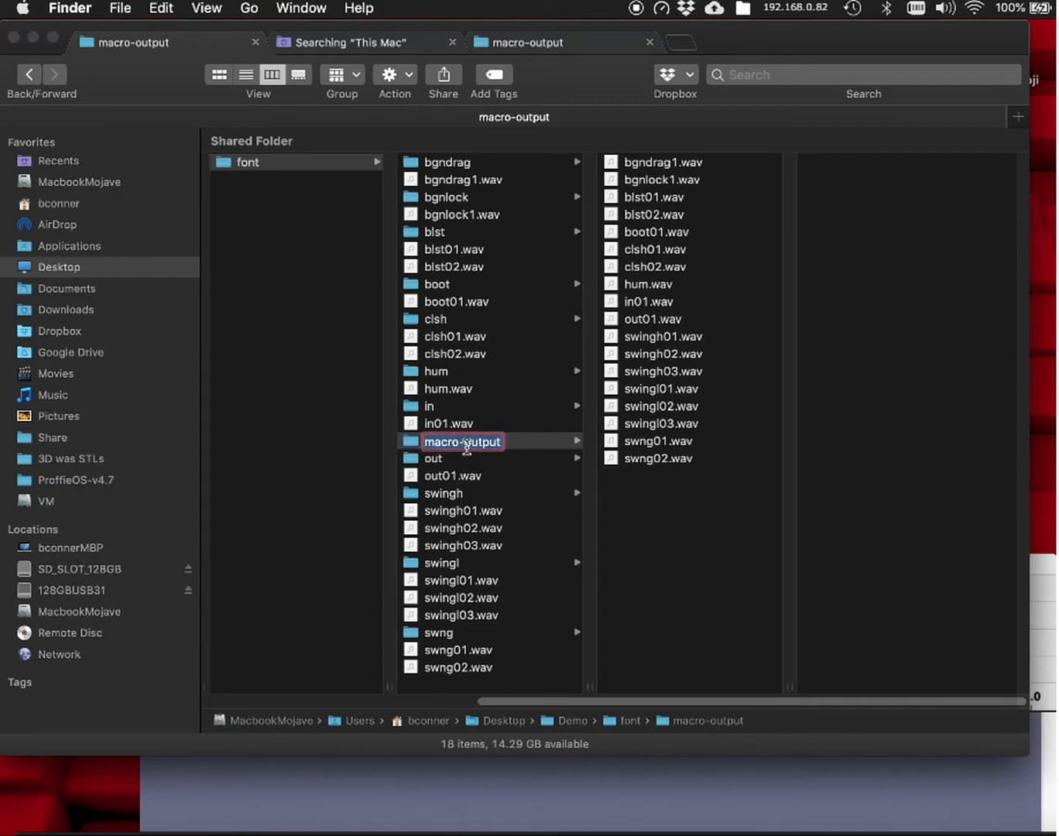
pyautogui.click(618, 537)
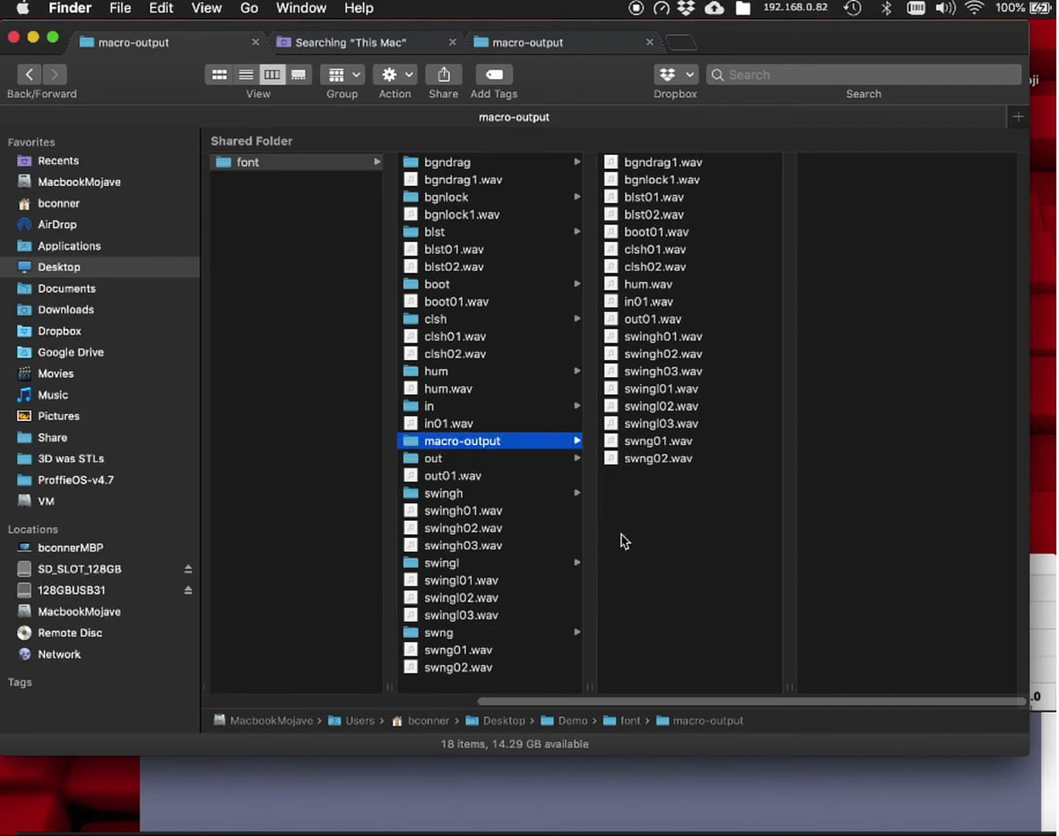
pyautogui.moveTo(644, 501); pyautogui.dragTo(674, 166)
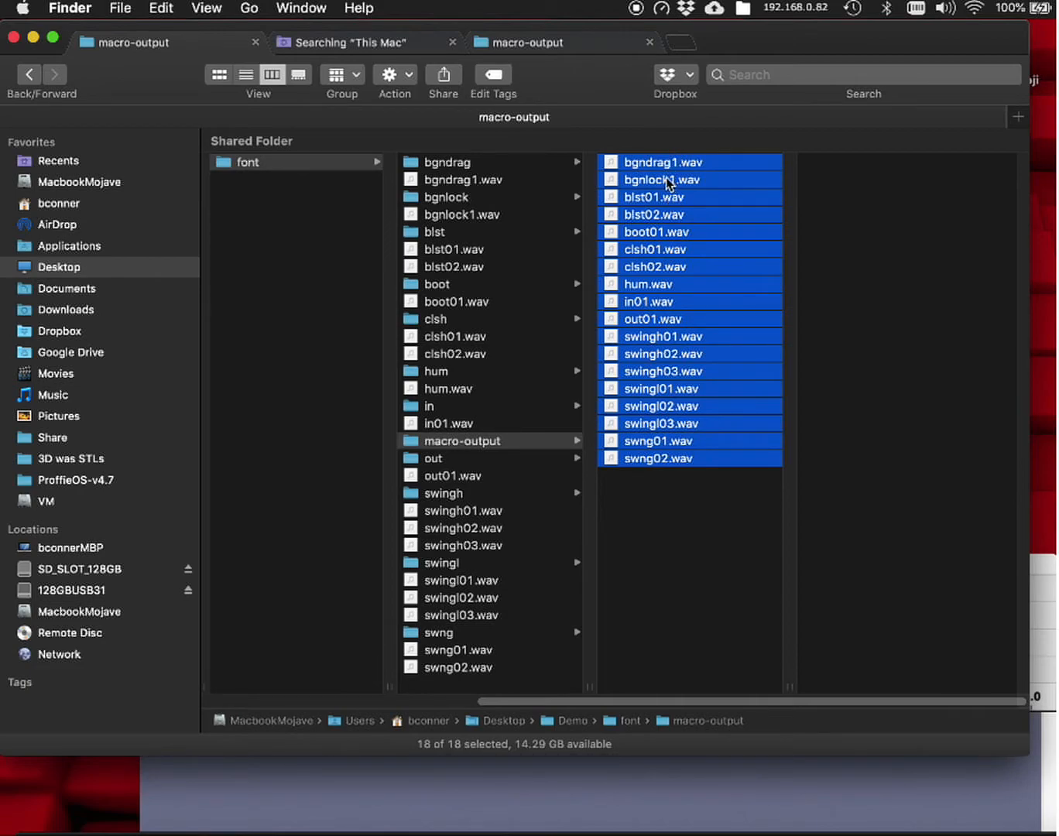
# Rename the macro-output folder as HighPassed100.
pyautogui.click(482, 447)
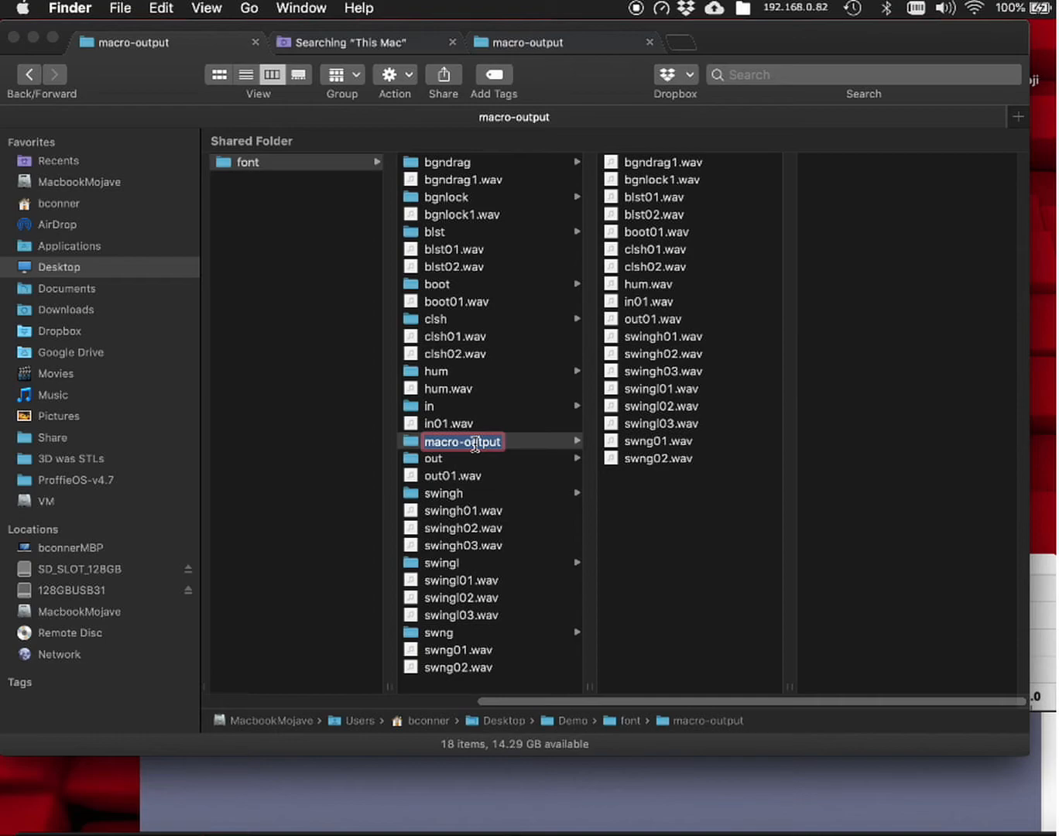
pyautogui.write('HighPasswd100')
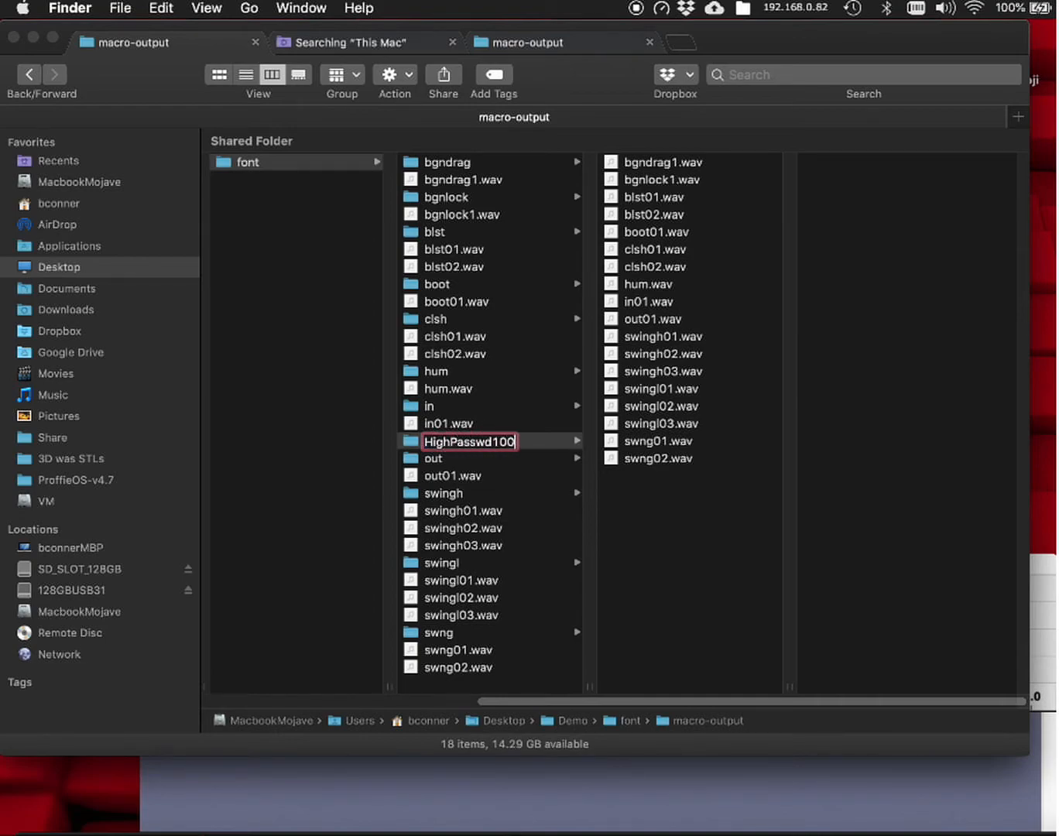
pyautogui.press('BackSpace')
pyautogui.press('BackSpace')
pyautogui.press('BackSpace')
pyautogui.press('BackSpace')
pyautogui.press('BackSpace')
pyautogui.write('ed100')
pyautogui.press('Return')
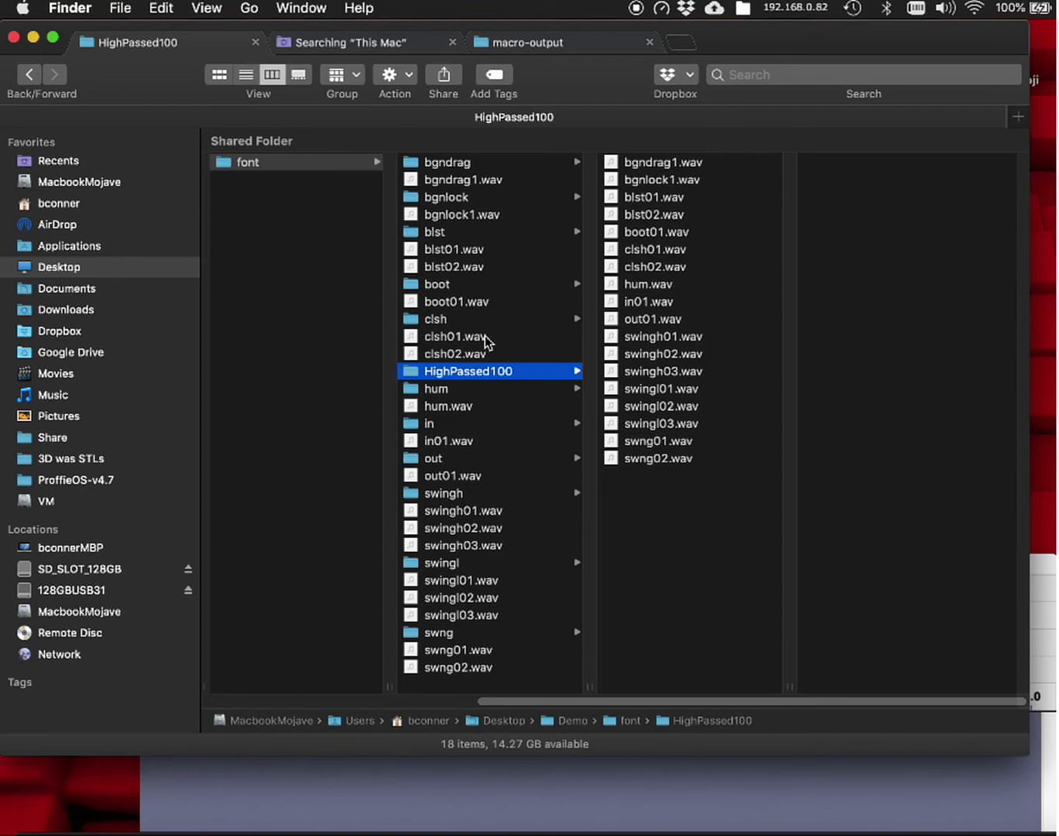
# Move all WAV files from HighPassed100 into the font folder, replacing the existing ones, and move the emptied folder to the trash.
pyautogui.click(622, 458)
pyautogui.press('super+a')
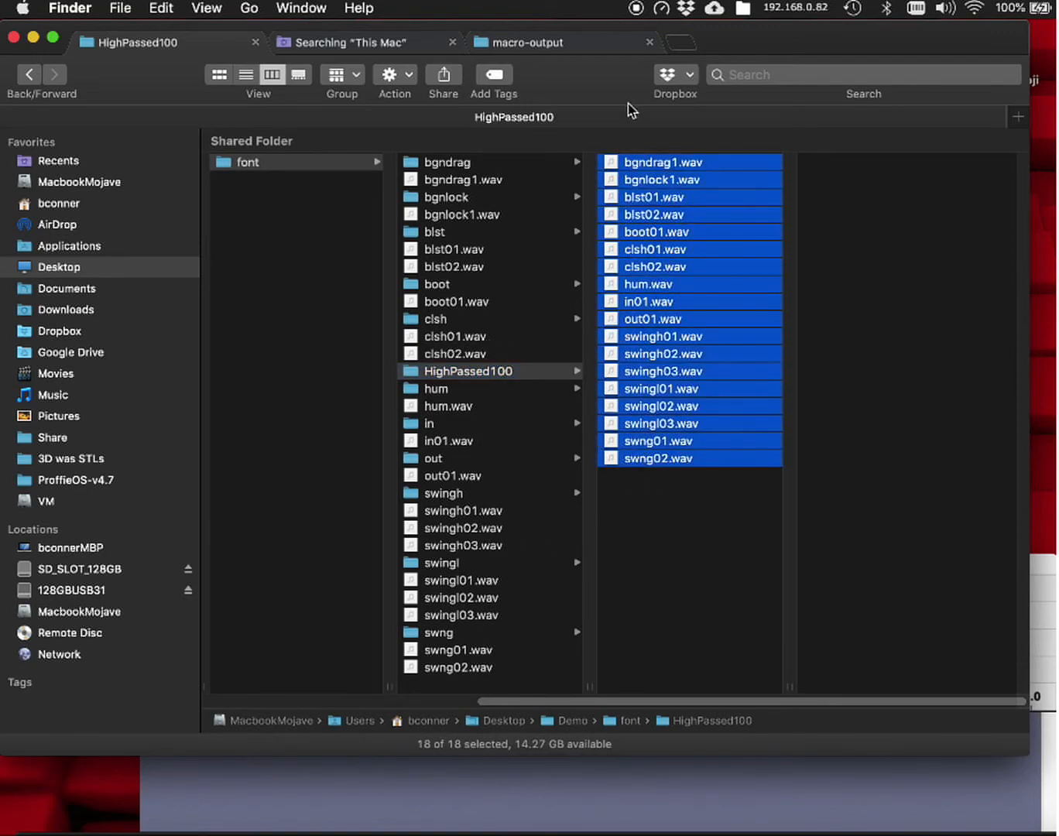
pyautogui.moveTo(617, 302); pyautogui.dragTo(495, 535)
pyautogui.click(363, 118)
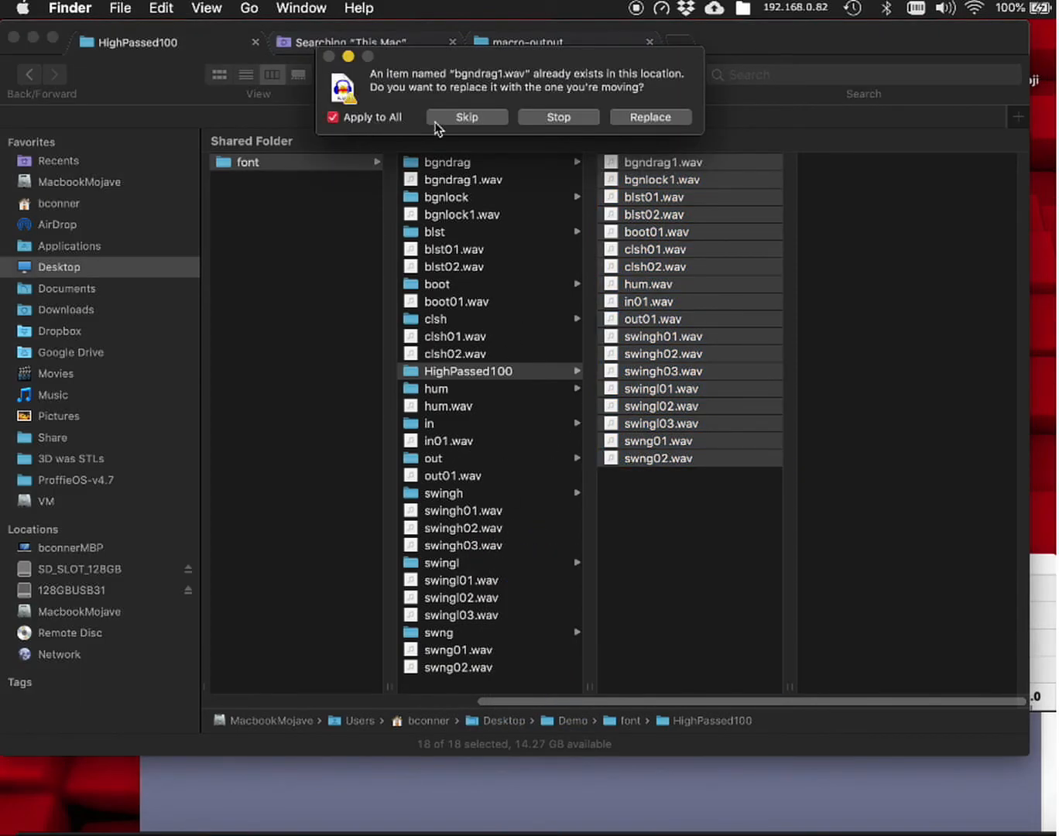
pyautogui.click(620, 116)
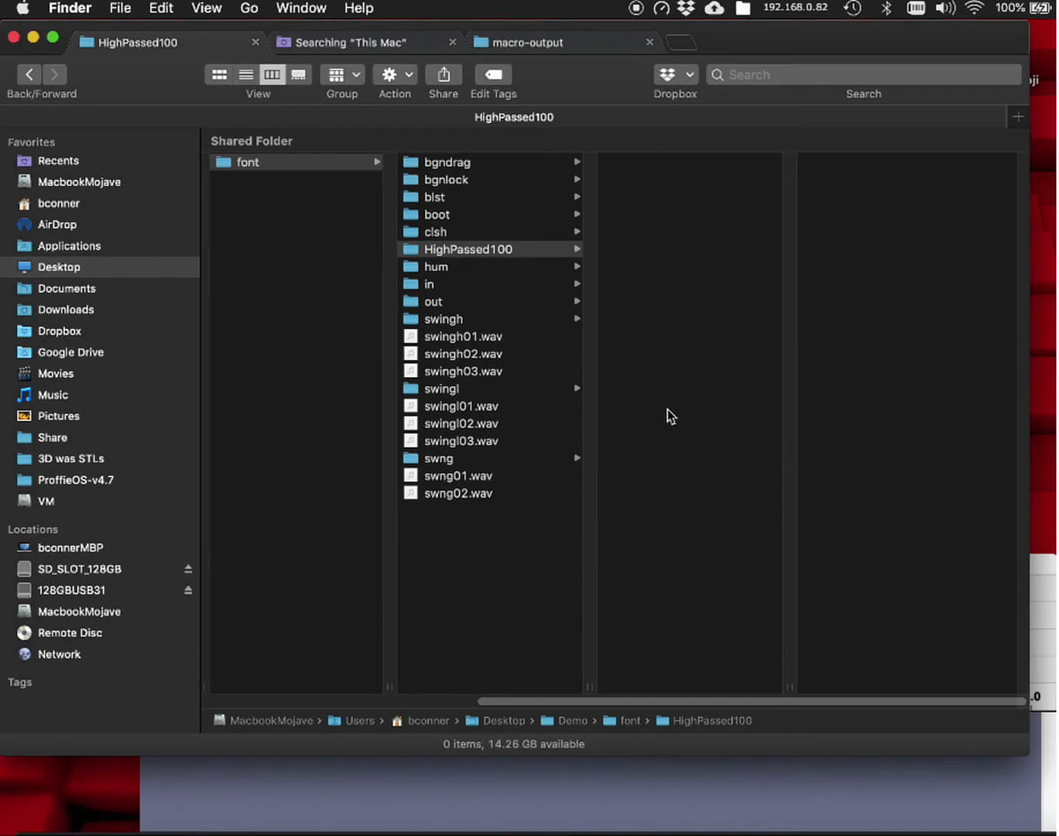
pyautogui.rightClick(528, 370)
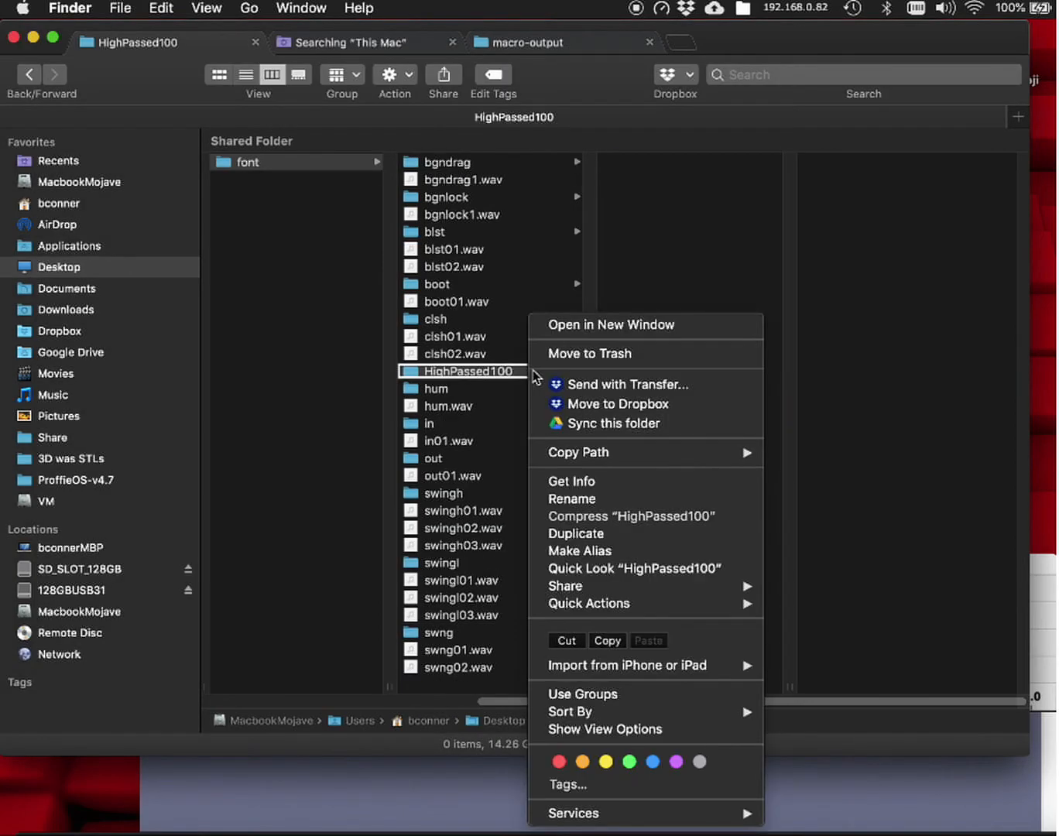
pyautogui.click(595, 354)
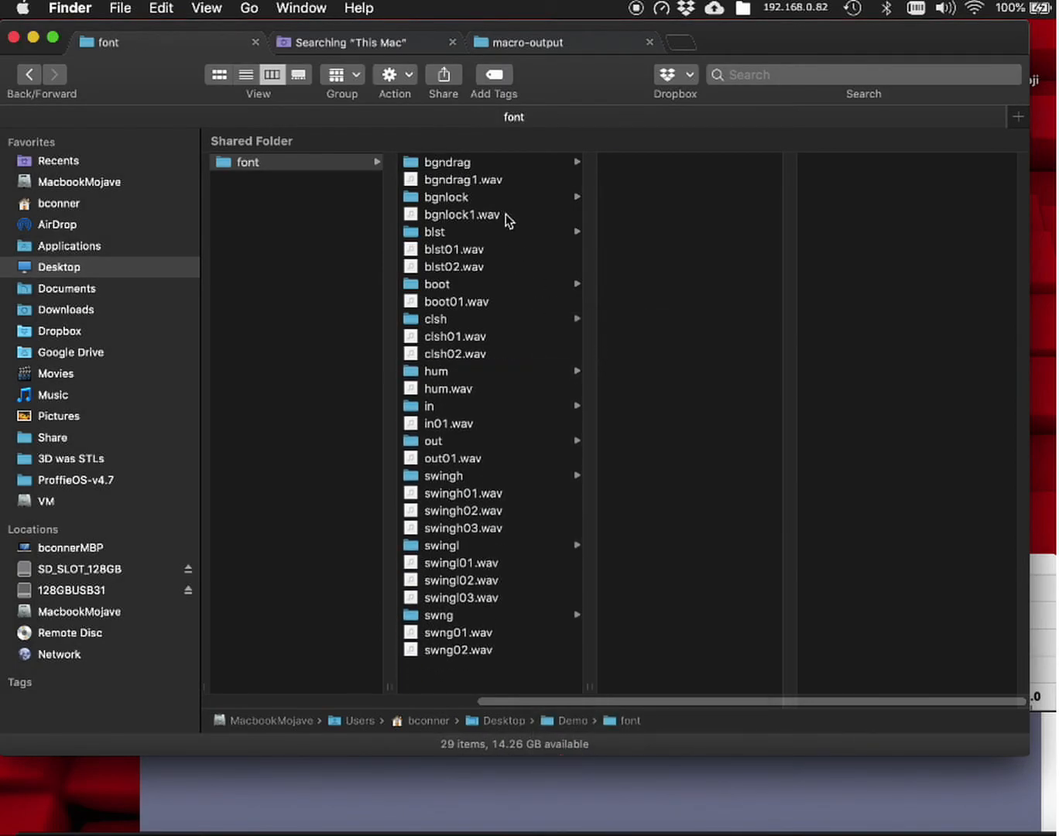
# Move the bgndrag, bgnlock and blst WAV files into their matching subfolders and check the files in bgndrag and bgnlock.
pyautogui.moveTo(490, 182); pyautogui.dragTo(437, 199)
pyautogui.click(484, 164)
pyautogui.click(671, 165)
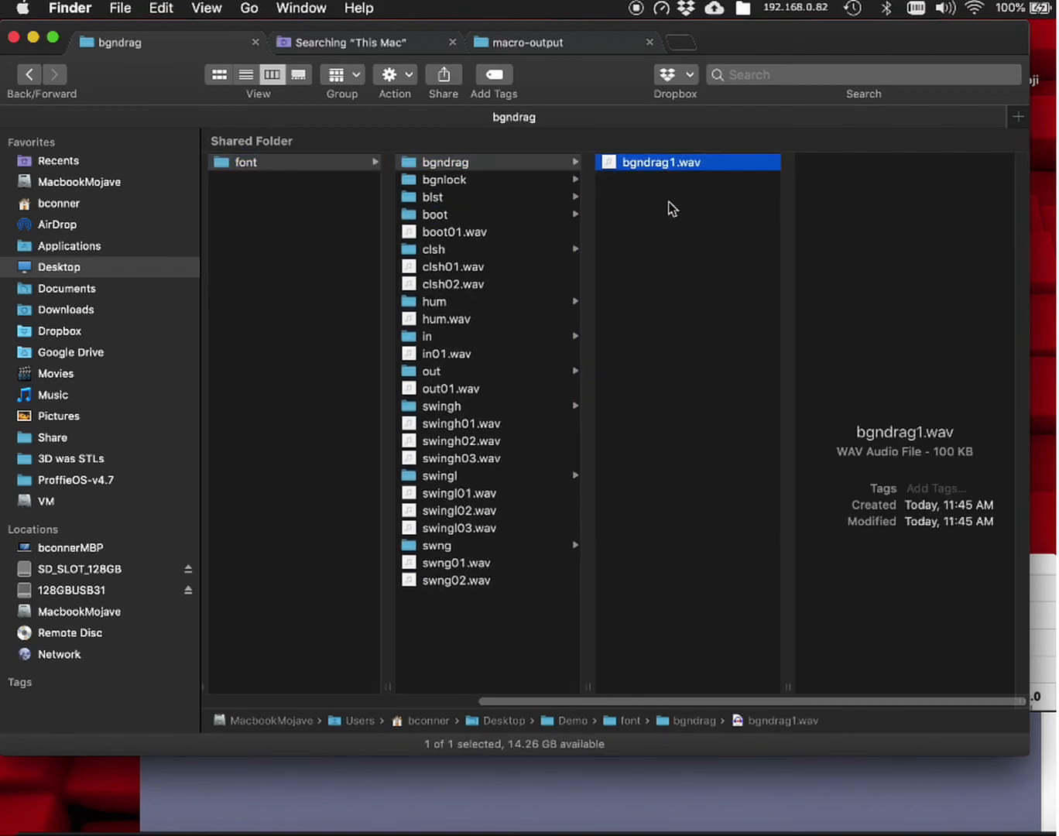
pyautogui.click(535, 179)
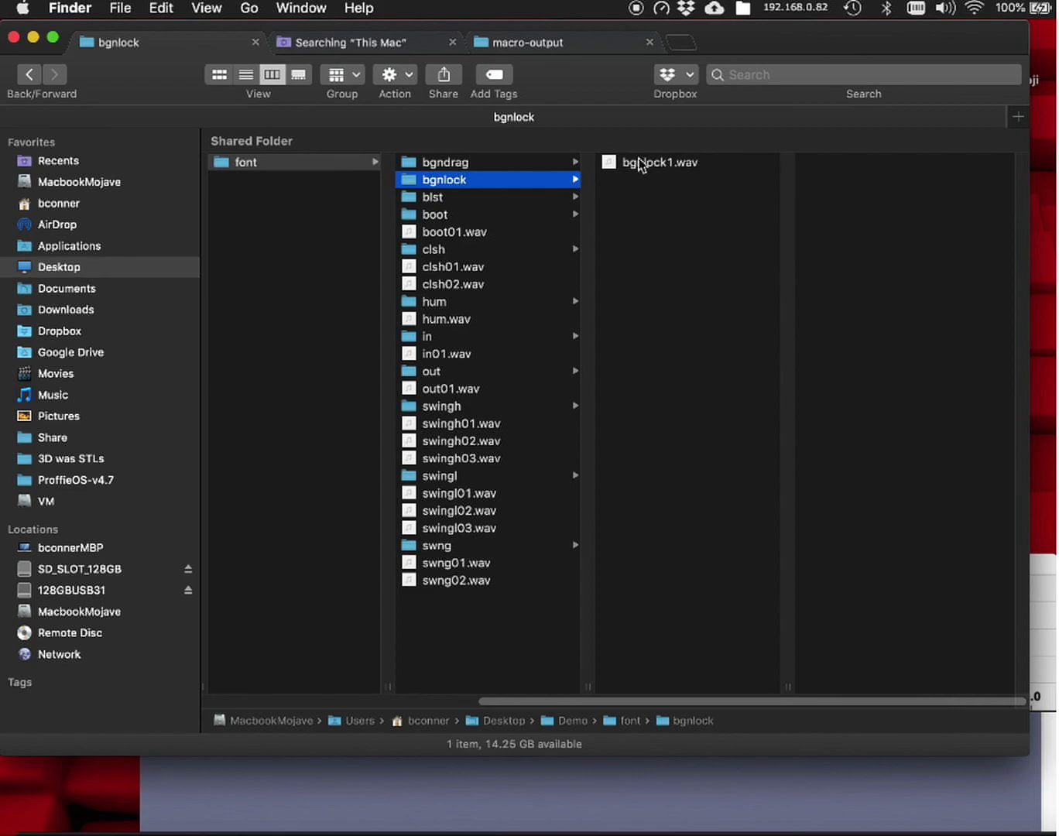
pyautogui.click(641, 165)
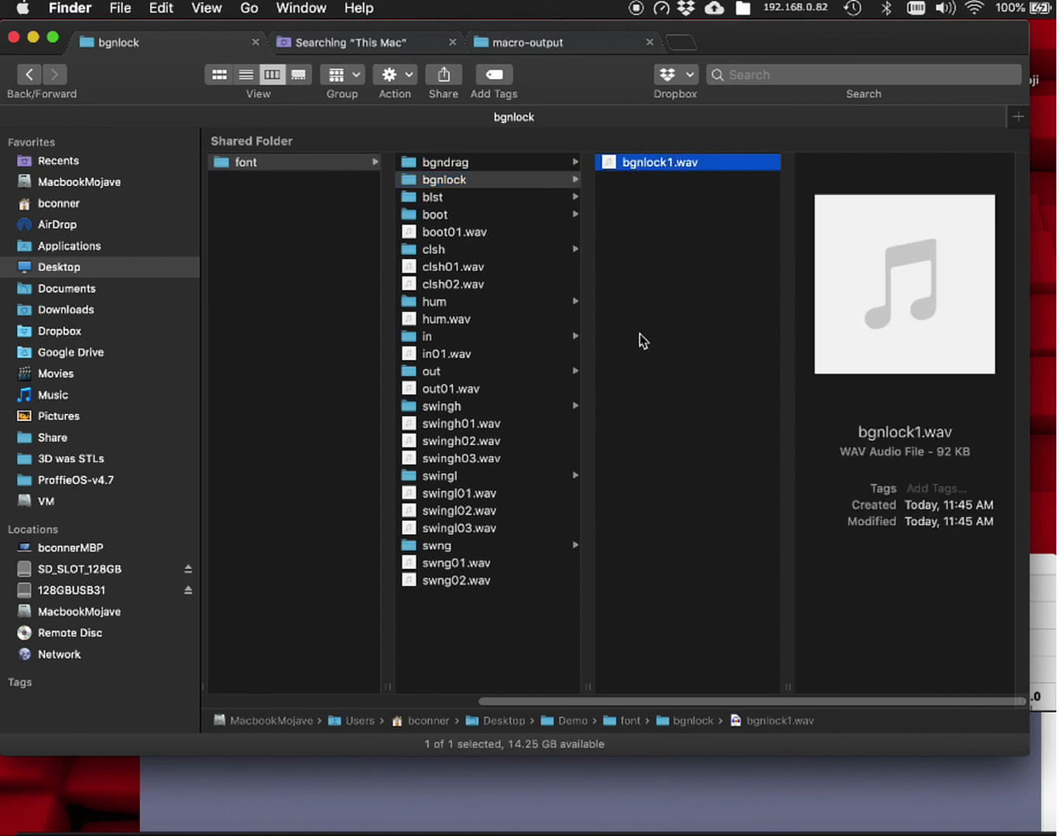